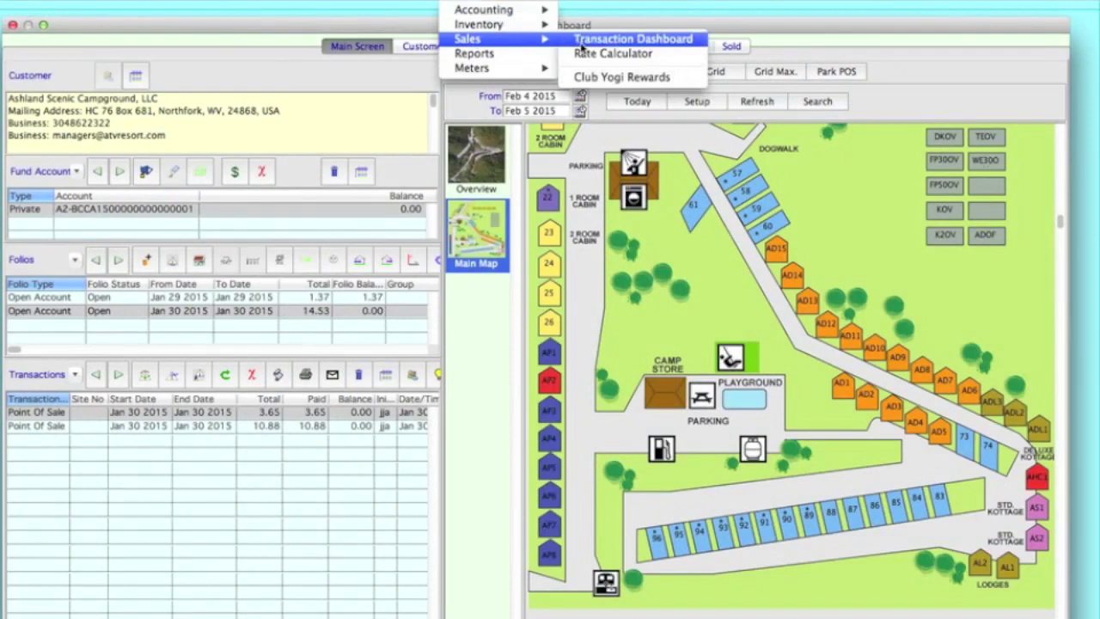
- List all active inventory items and open the Full Hookup Back-In 50amp (FB50) accommodation item
{"action": "mouse_move", "coordinate": [541, 26]}
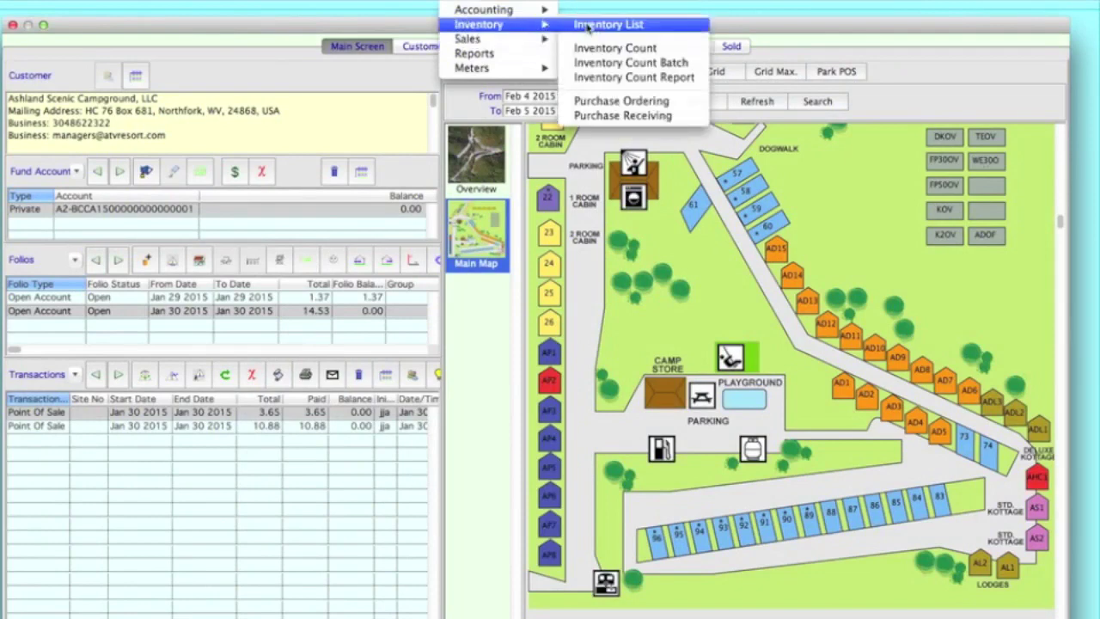
{"action": "left_click", "coordinate": [588, 26]}
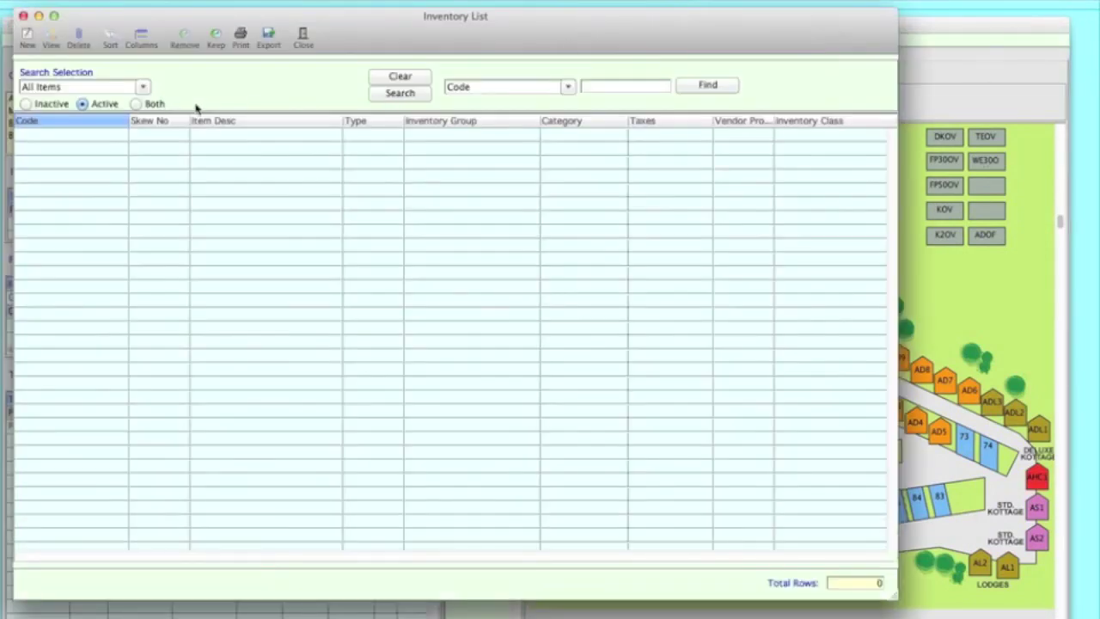
{"action": "left_click", "coordinate": [376, 96]}
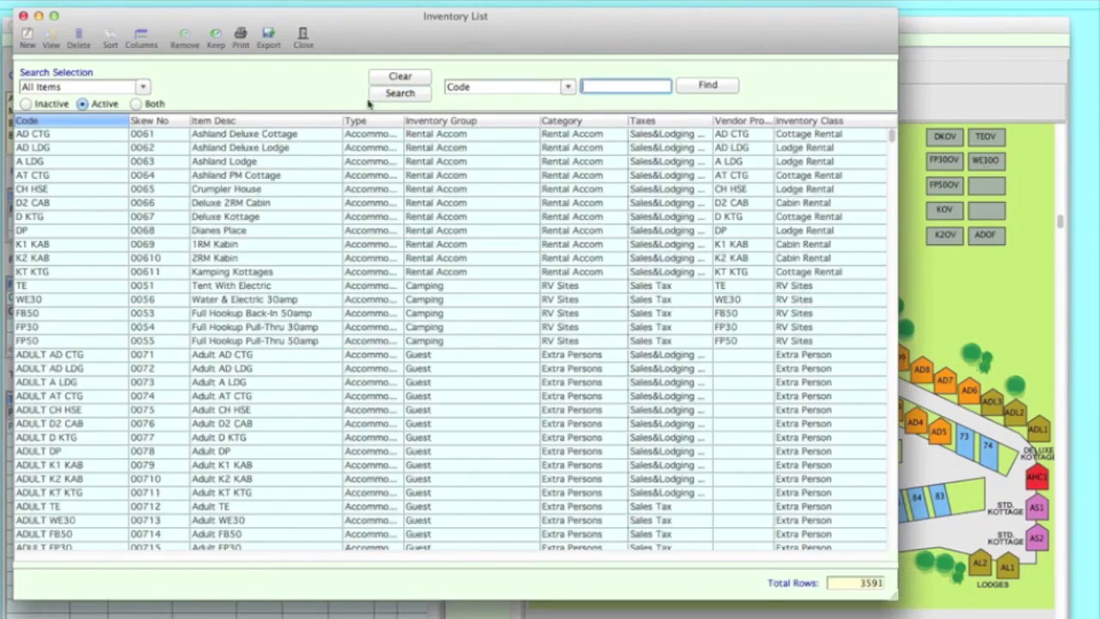
{"action": "left_click", "coordinate": [51, 313]}
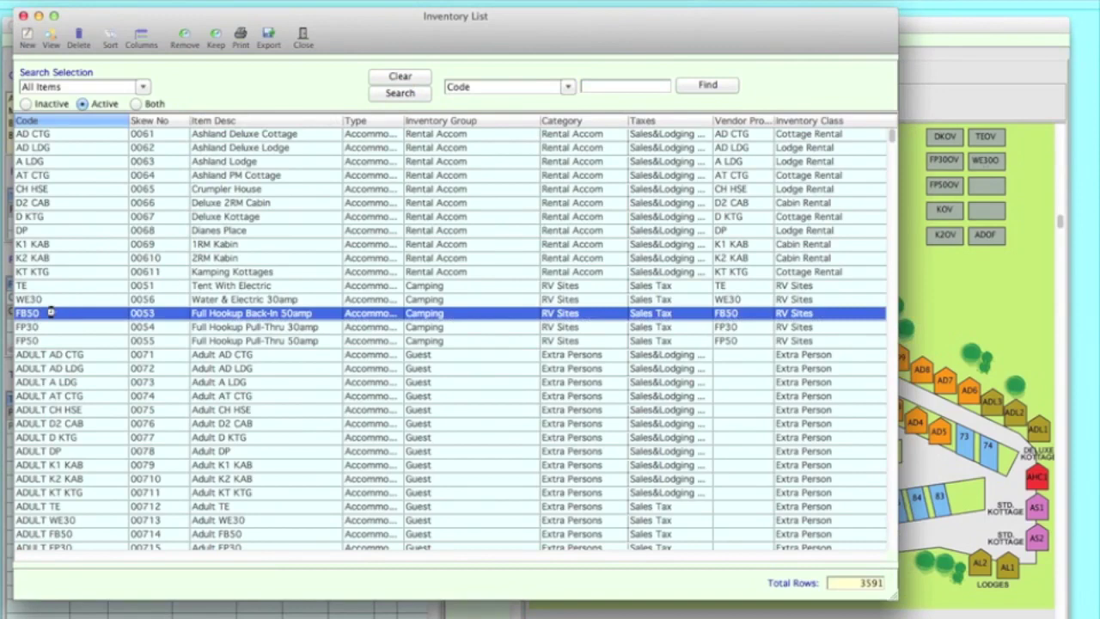
{"action": "double_click", "coordinate": [51, 313]}
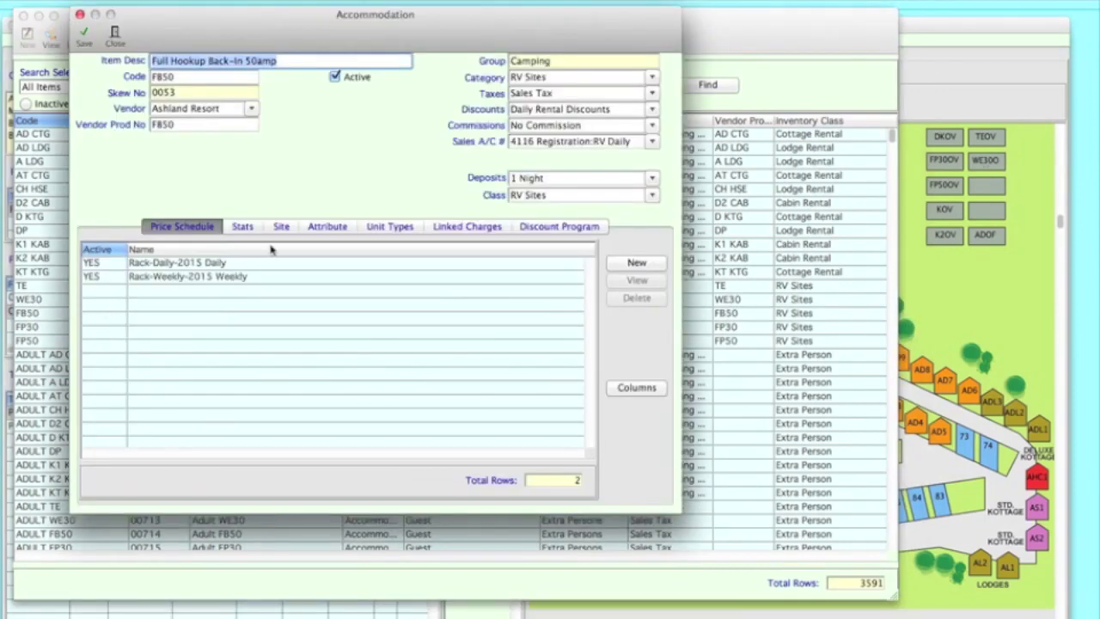
- Open site 57 of the accommodation item and set its Handicapped attribute to Yes
{"action": "left_click", "coordinate": [293, 228]}
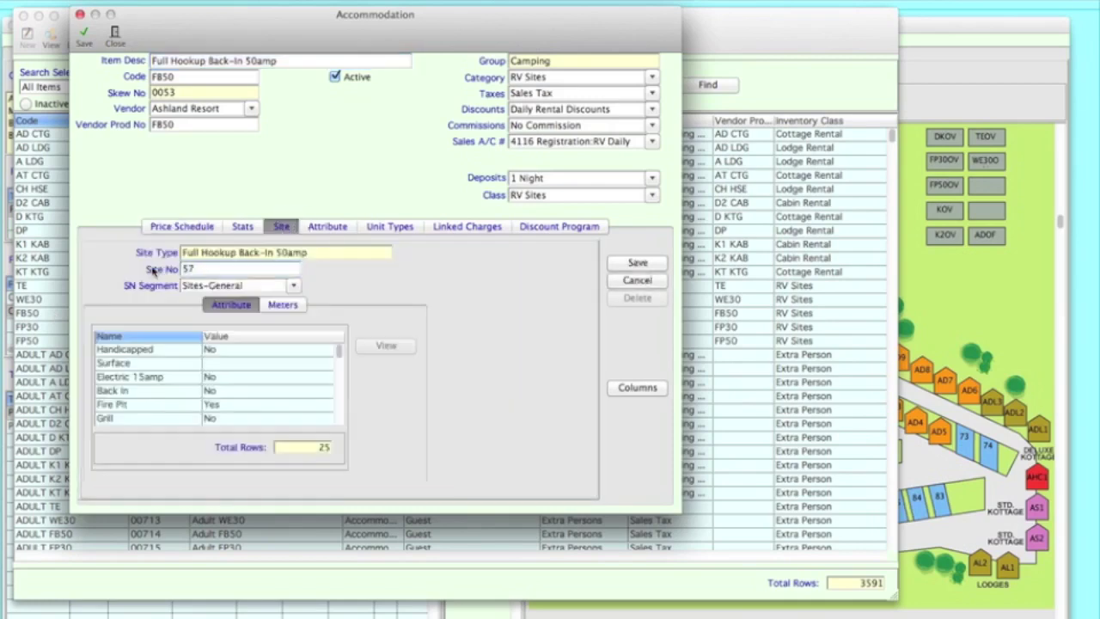
{"action": "double_click", "coordinate": [231, 352]}
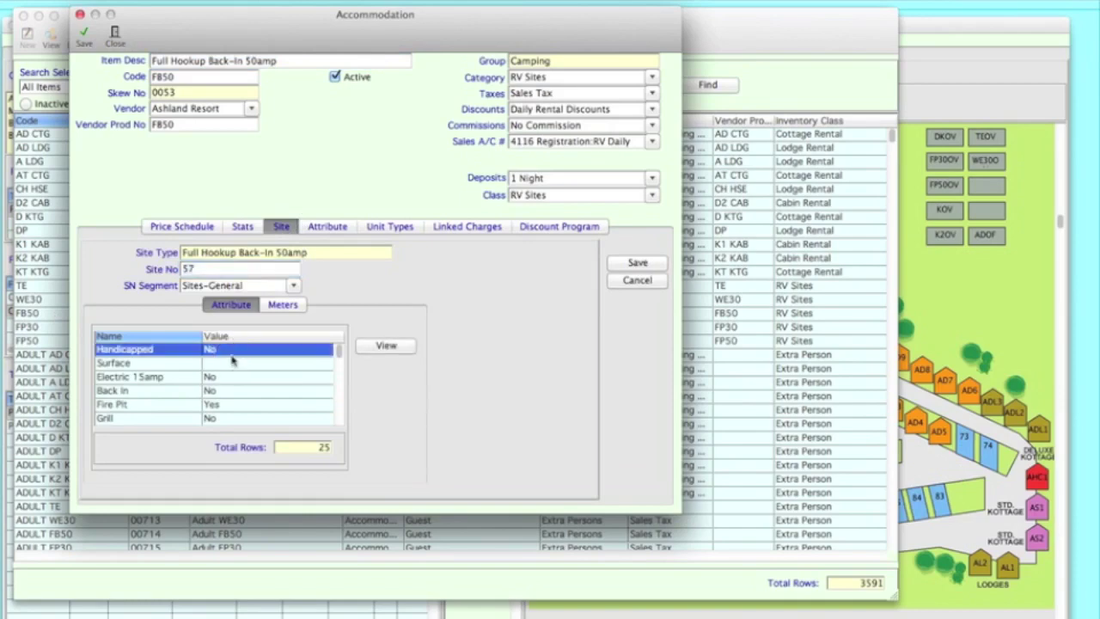
{"action": "left_click", "coordinate": [197, 343]}
{"action": "left_click", "coordinate": [369, 332]}
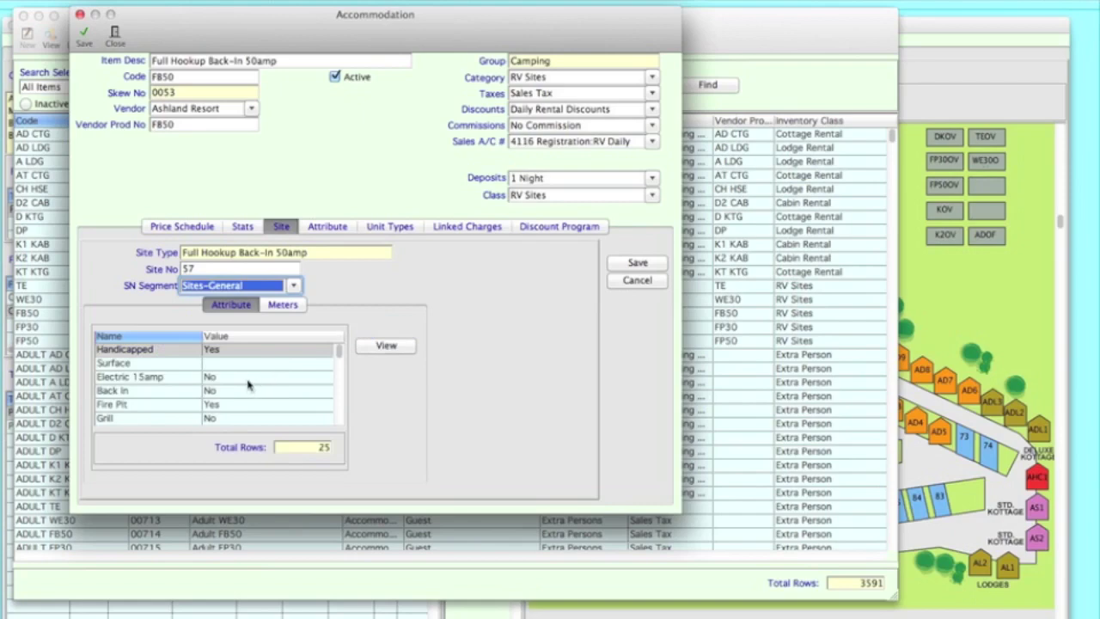
- Set site 57's Width to 30 and Length to 50, save the site, and close the item and inventory list
{"action": "mouse_move", "coordinate": [339, 355]}
{"action": "left_mouse_down"}
{"action": "mouse_move", "coordinate": [339, 379]}
{"action": "mouse_move", "coordinate": [333, 370]}
{"action": "left_mouse_up"}
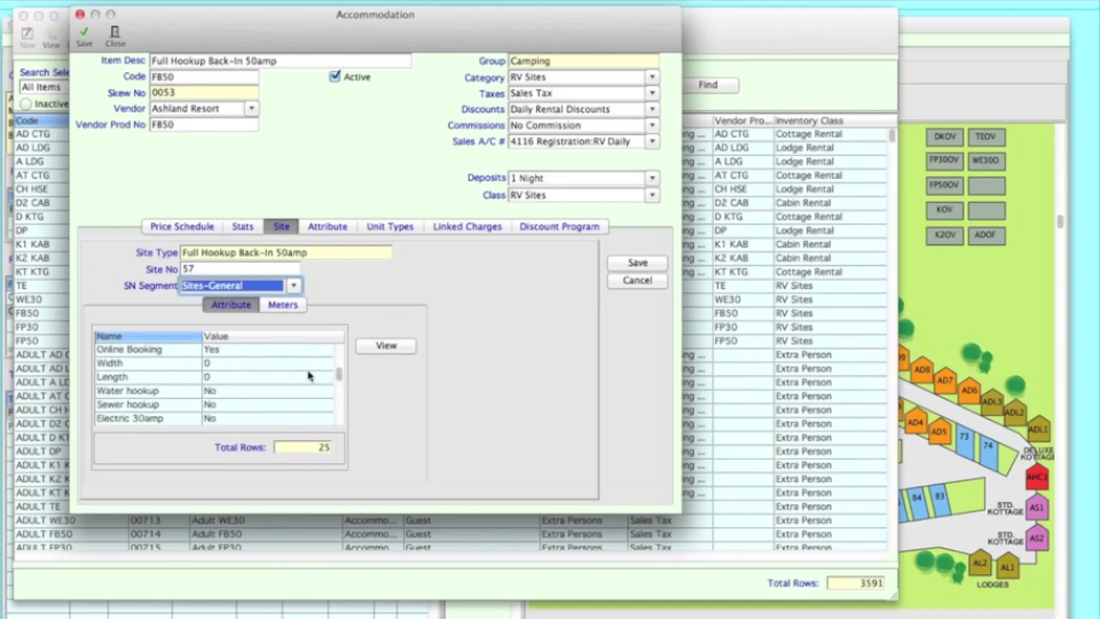
{"action": "double_click", "coordinate": [244, 366]}
{"action": "left_click", "coordinate": [242, 346]}
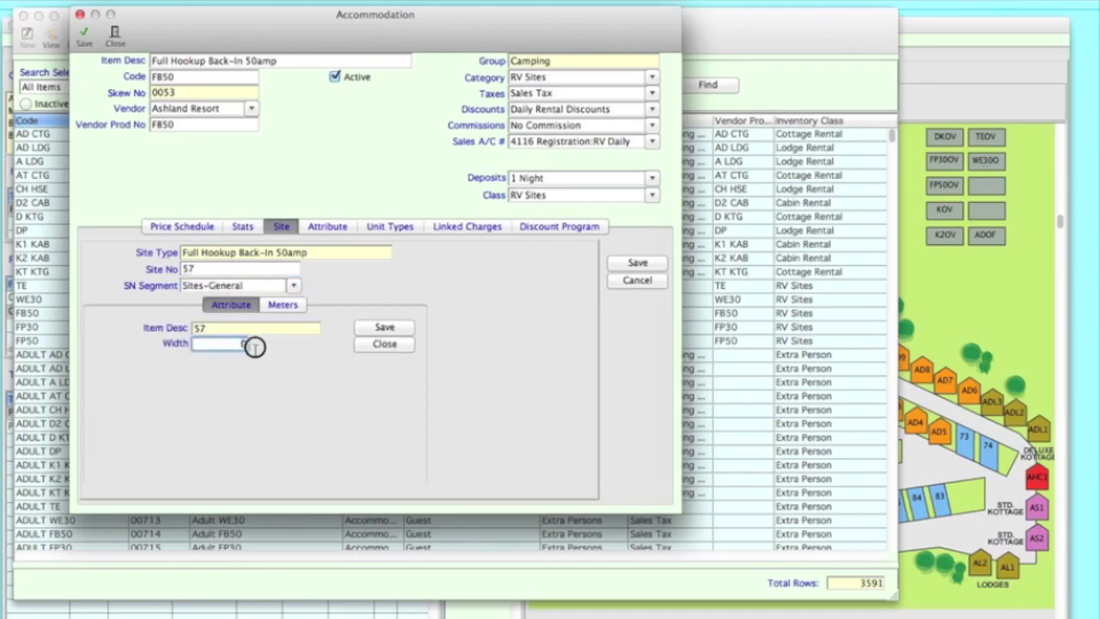
{"action": "left_click", "coordinate": [358, 329]}
{"action": "double_click", "coordinate": [266, 384]}
{"action": "left_click", "coordinate": [383, 329]}
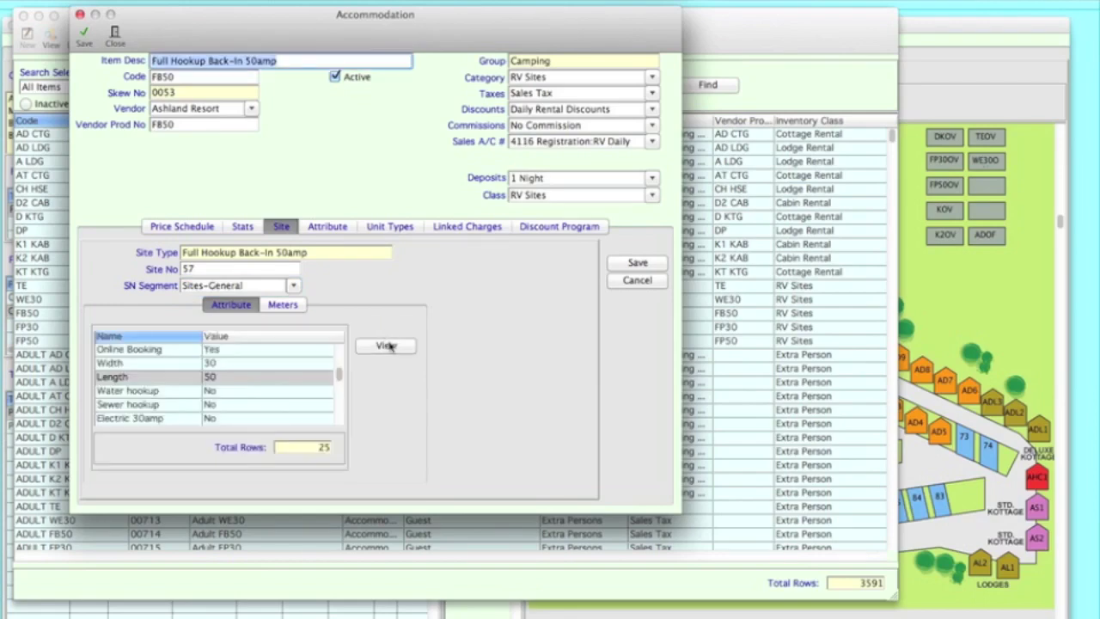
{"action": "left_click", "coordinate": [645, 264]}
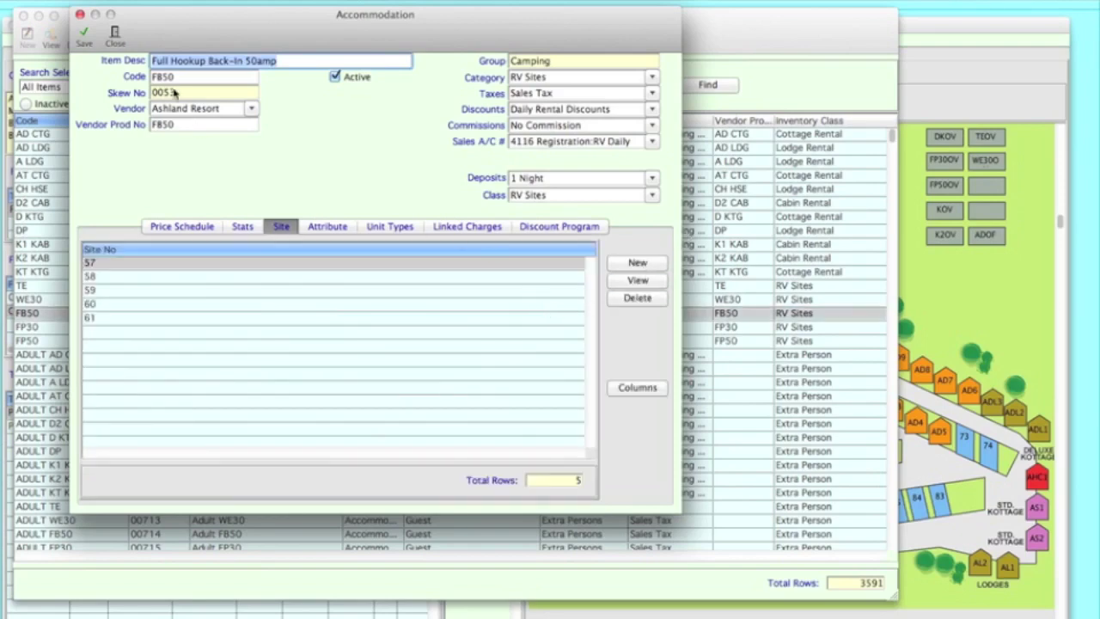
{"action": "left_click", "coordinate": [113, 33]}
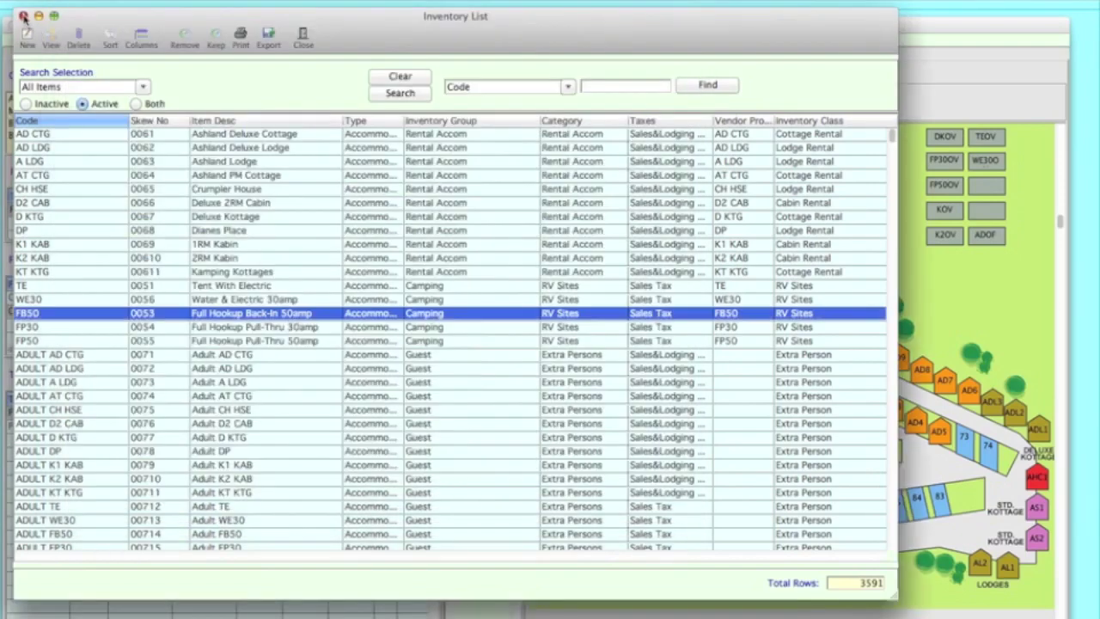
{"action": "left_click", "coordinate": [23, 16]}
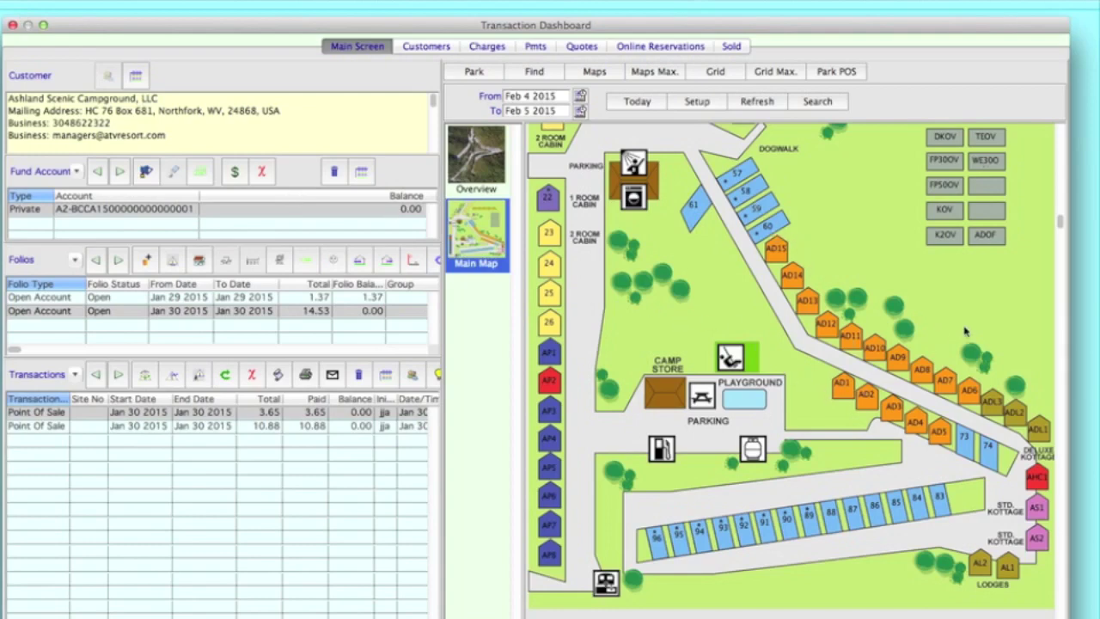
- Open site 57 from the park map and examine its attribute values in the site details
{"action": "left_click", "coordinate": [735, 174]}
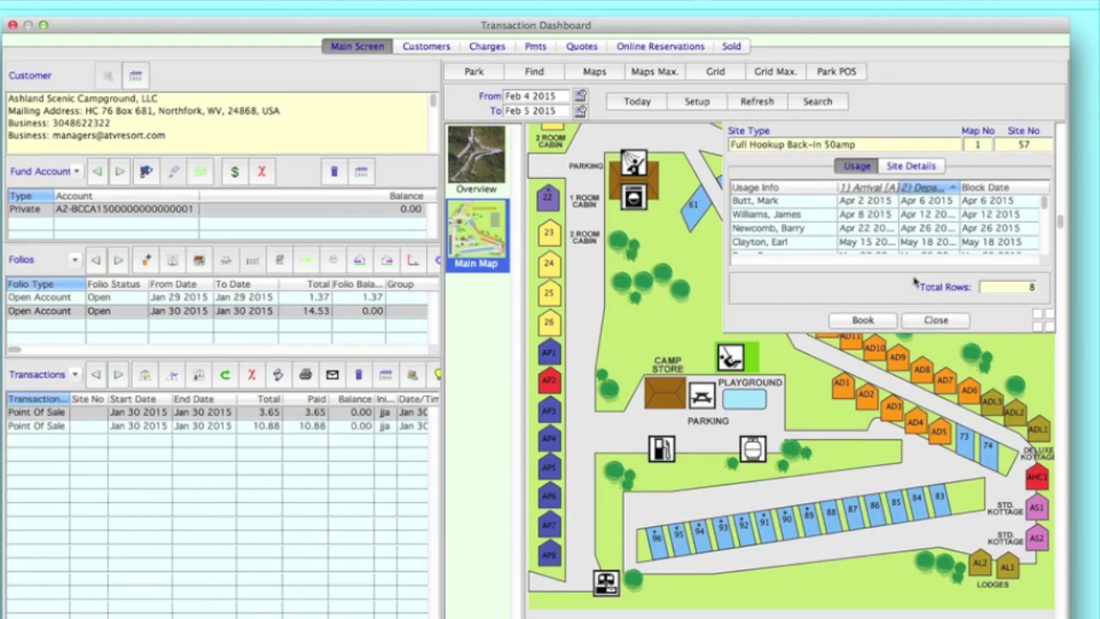
{"action": "left_click", "coordinate": [912, 166]}
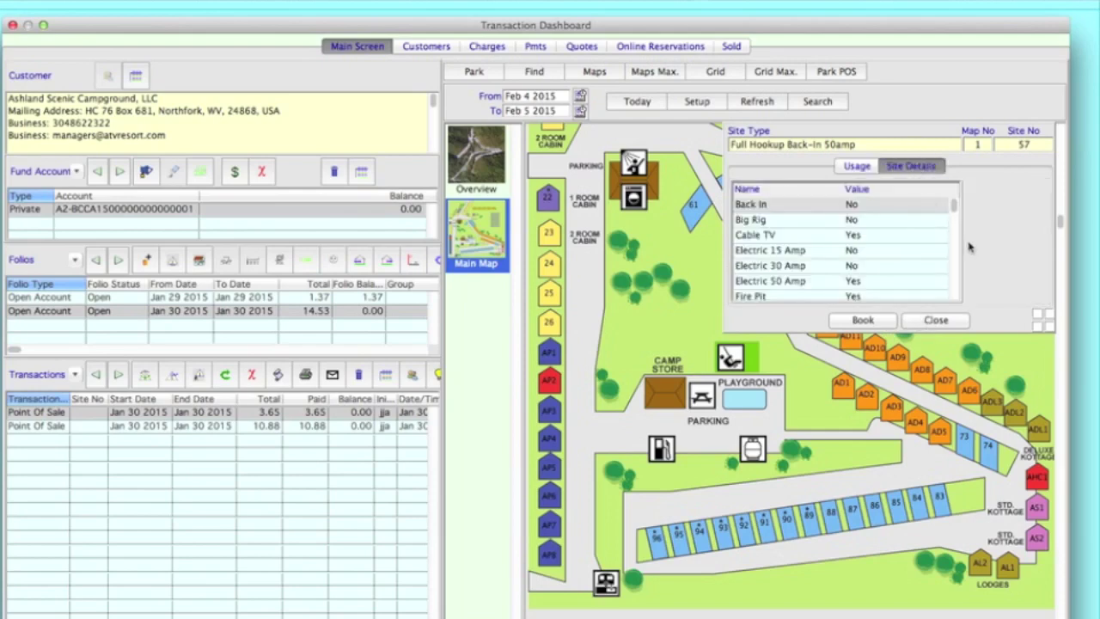
{"action": "scroll", "coordinate": [957, 271], "scroll_direction": "down", "scroll_amount": 3}
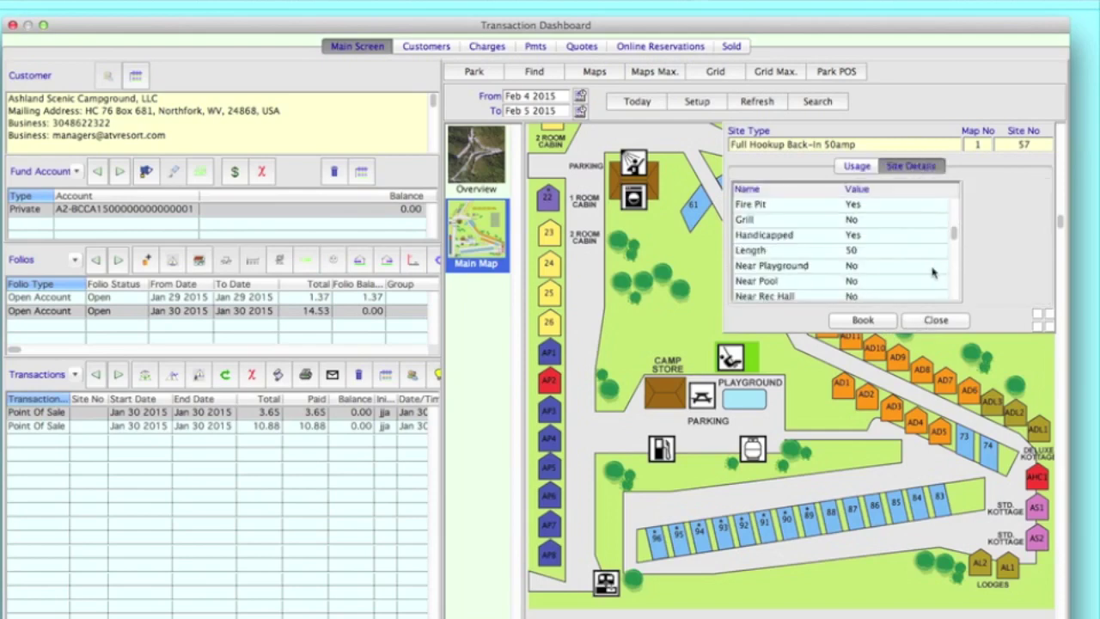
{"action": "left_click", "coordinate": [906, 252]}
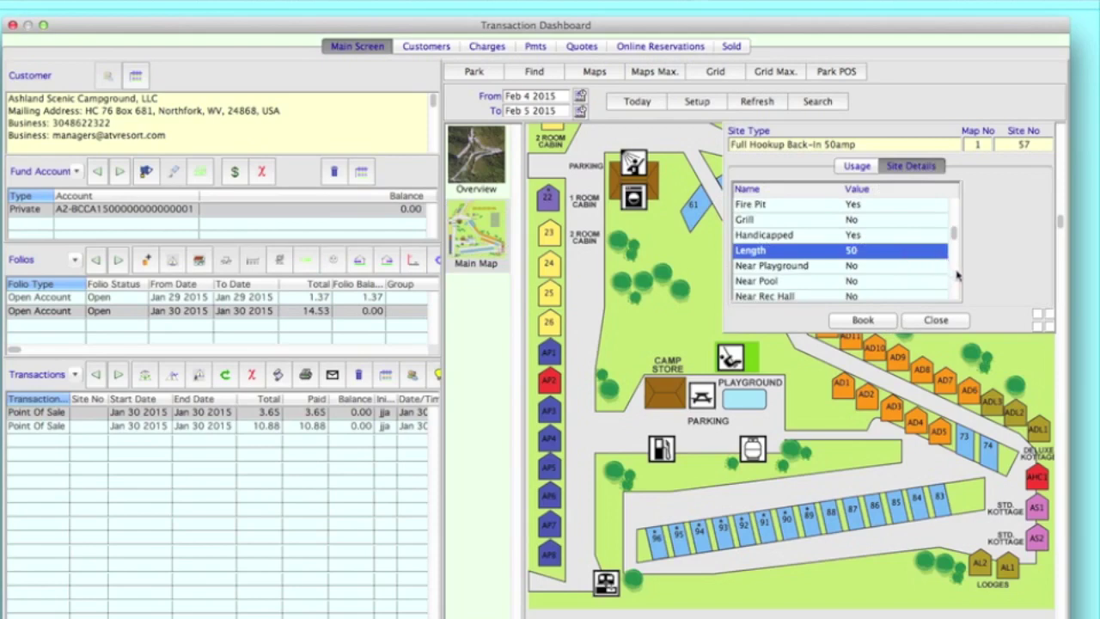
{"action": "scroll", "coordinate": [958, 213], "scroll_direction": "up", "scroll_amount": 3}
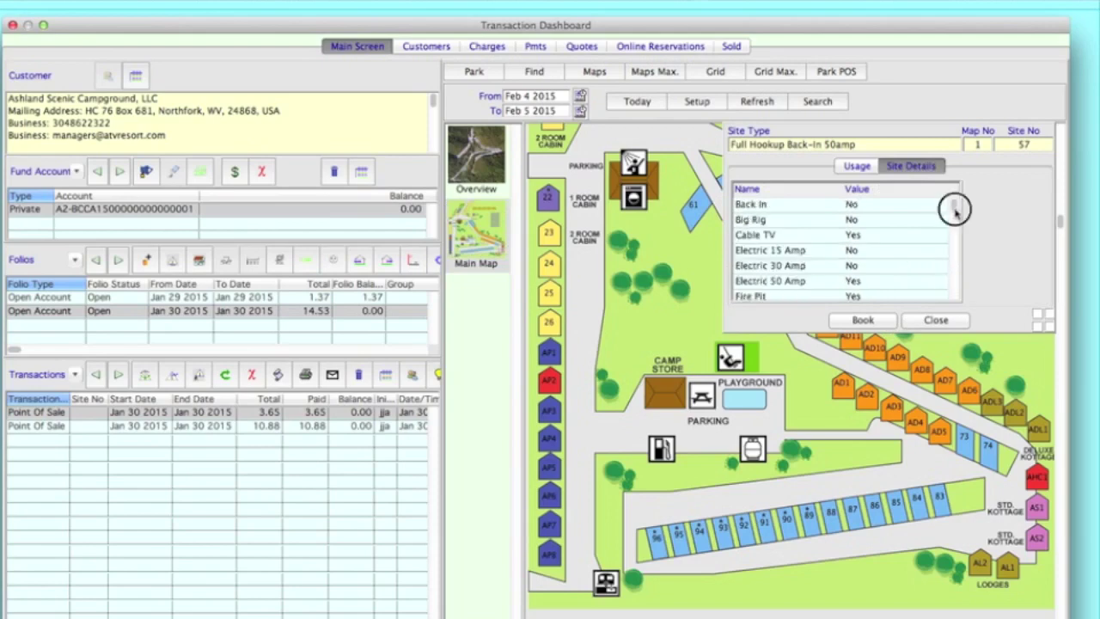
{"action": "left_click_drag", "start_coordinate": [956, 214], "coordinate": [954, 297]}
{"action": "double_click", "coordinate": [937, 282]}
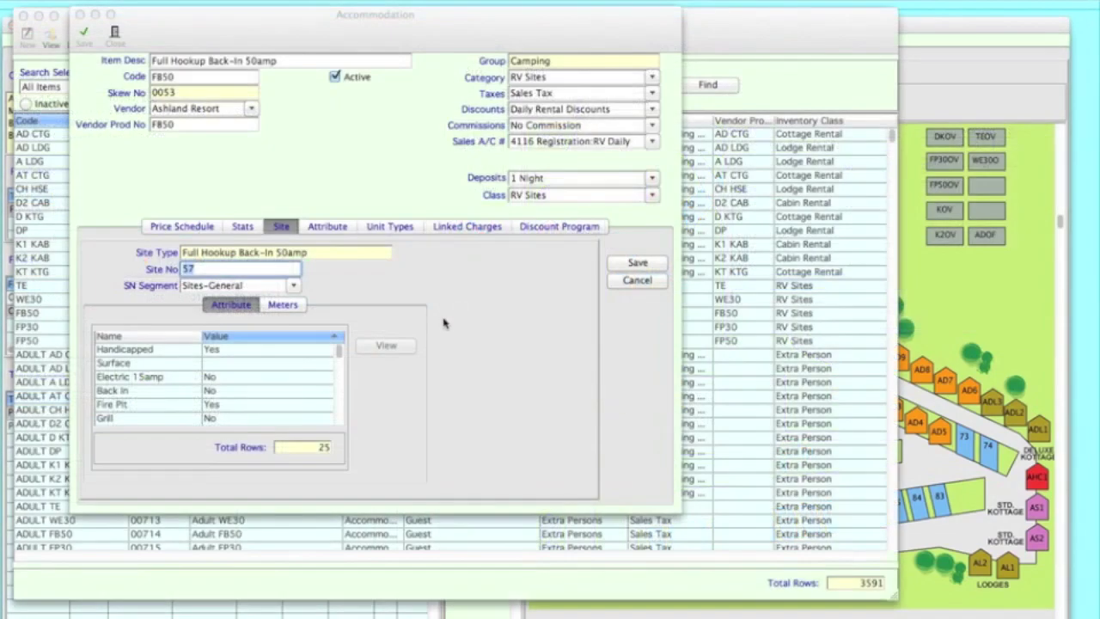
- Sort site 57's attributes by value in the accommodation item and check the Surface, Suitable For and Shade entries
{"action": "left_click", "coordinate": [319, 367]}
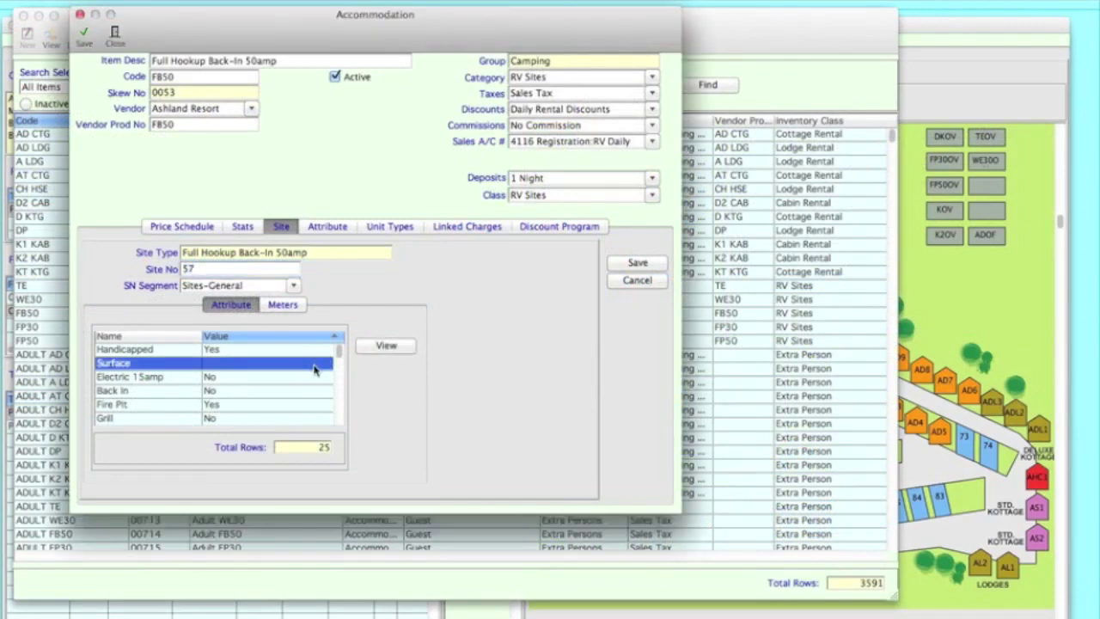
{"action": "left_click", "coordinate": [298, 340]}
{"action": "left_click", "coordinate": [300, 341]}
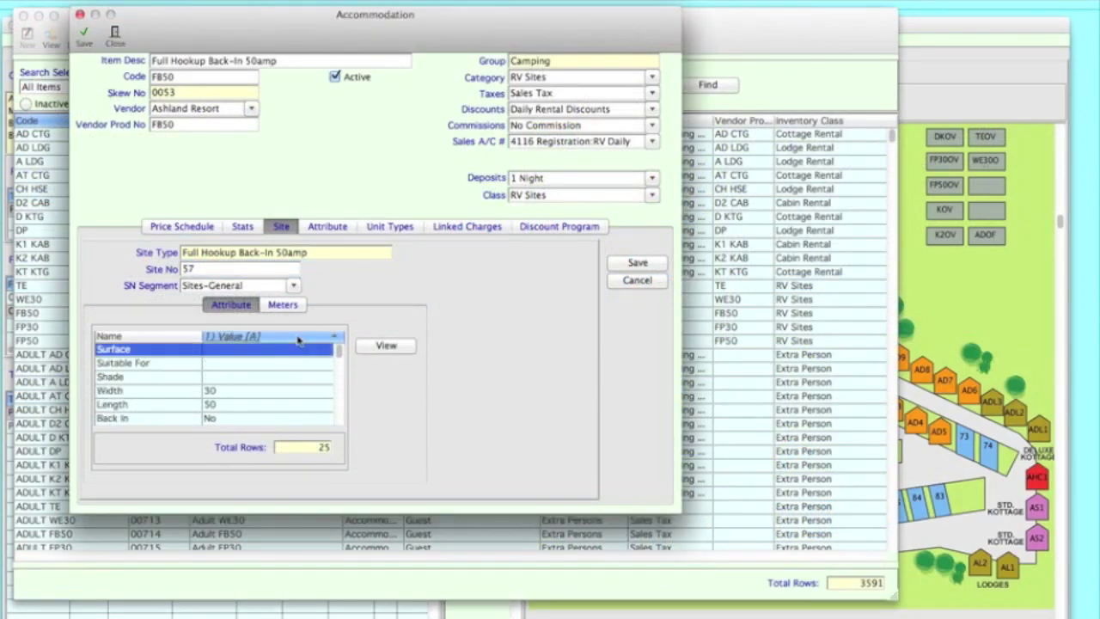
{"action": "left_click", "coordinate": [189, 364]}
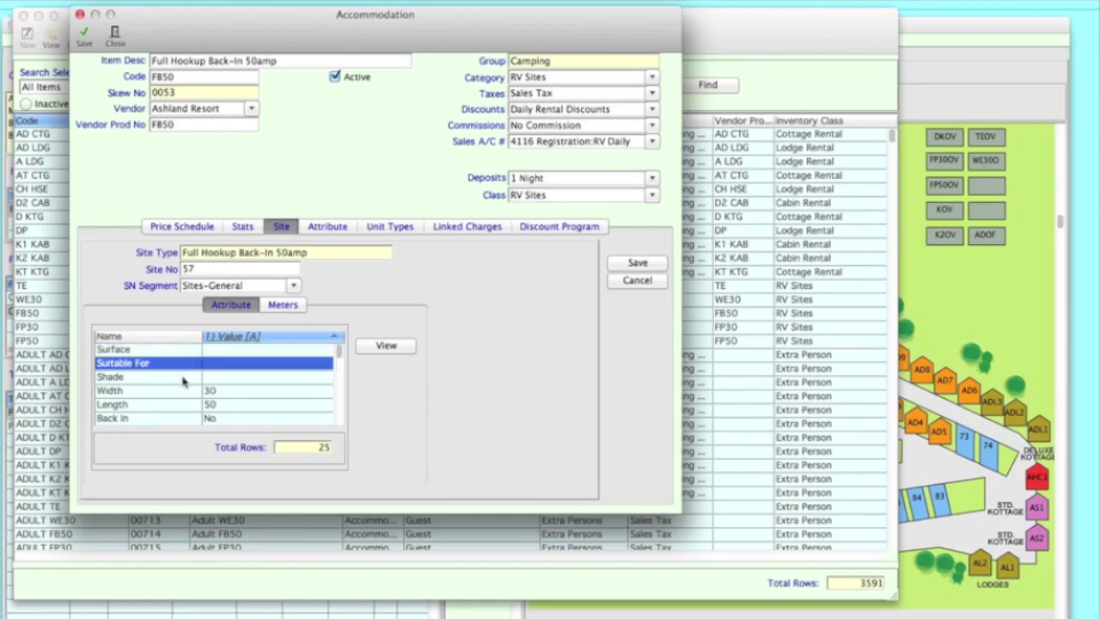
{"action": "left_click", "coordinate": [180, 378]}
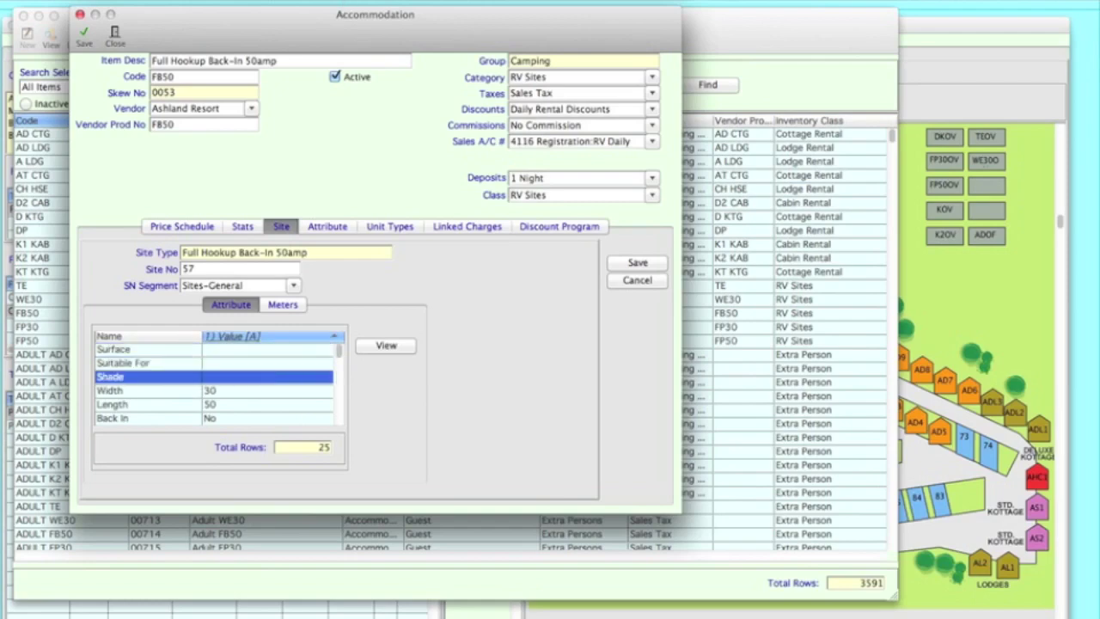
- Open the Multi-value Attributes setup and show the values defined for Shade
{"action": "left_click", "coordinate": [415, 1]}
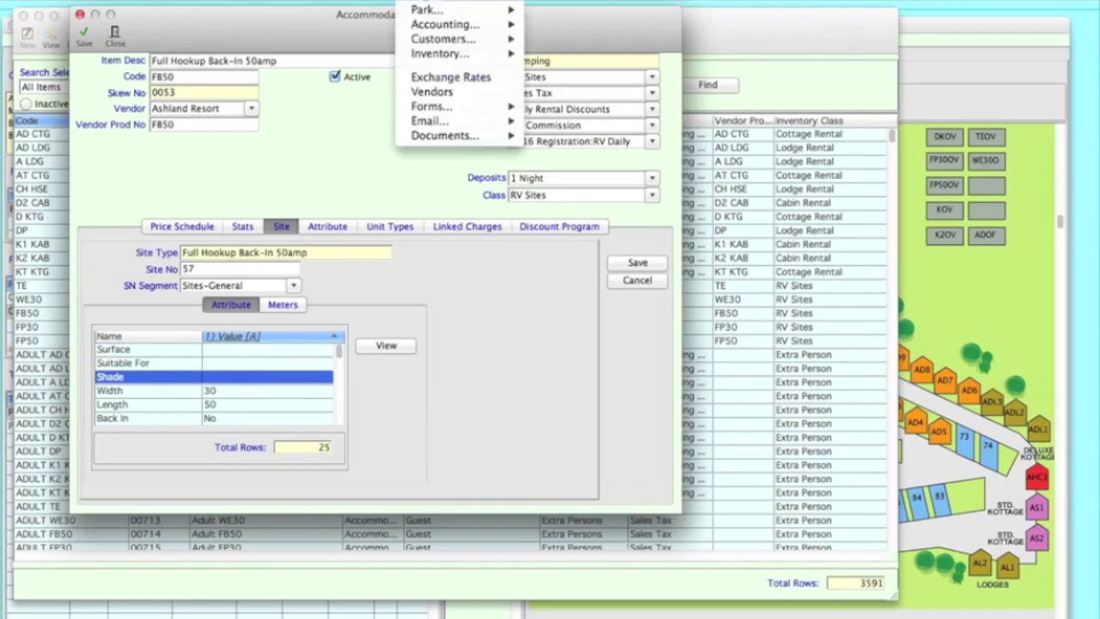
{"action": "mouse_move", "coordinate": [503, 55]}
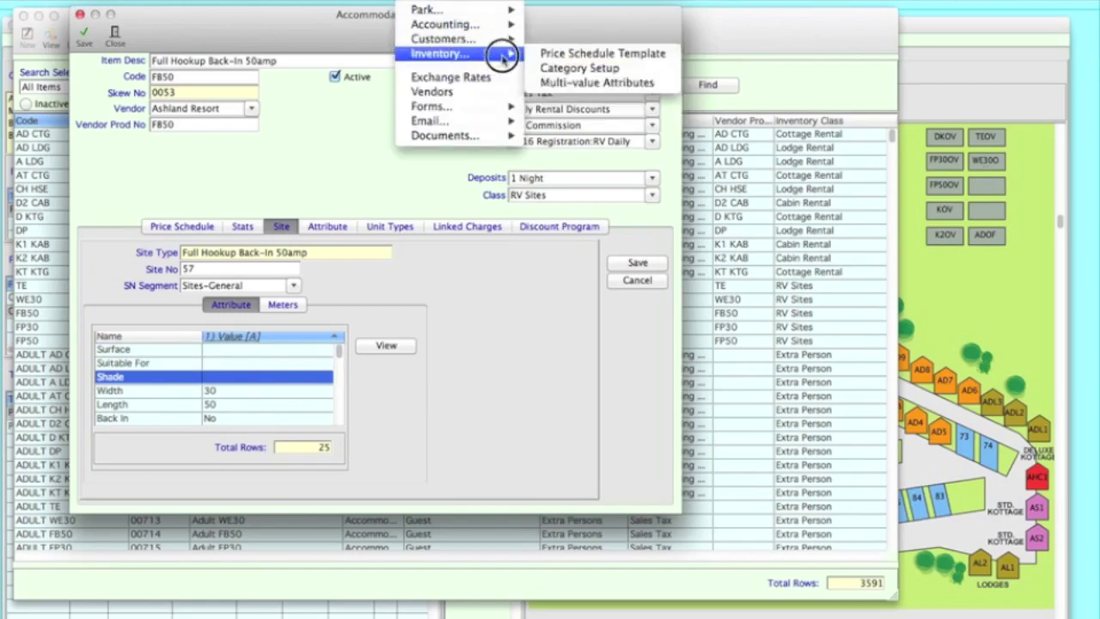
{"action": "left_click", "coordinate": [574, 83]}
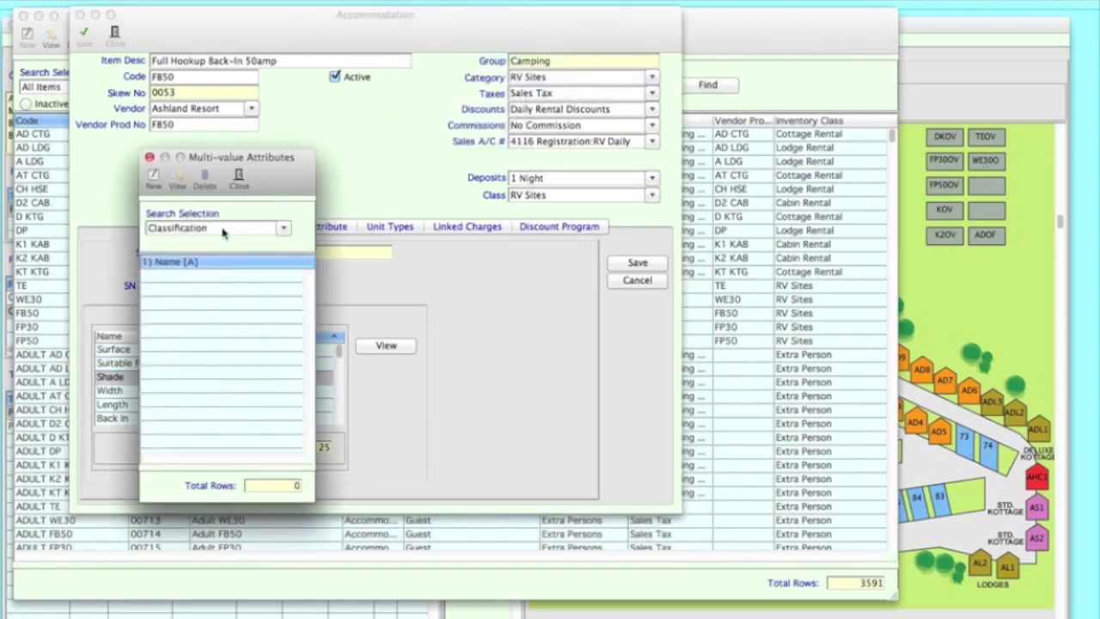
{"action": "left_click", "coordinate": [285, 229]}
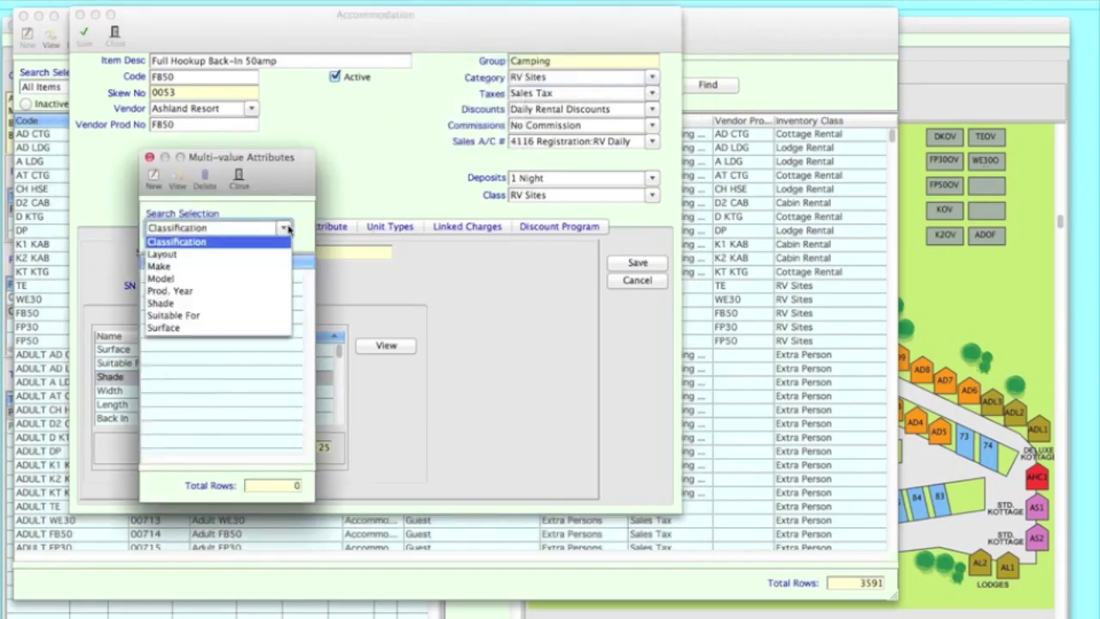
{"action": "left_click", "coordinate": [176, 304]}
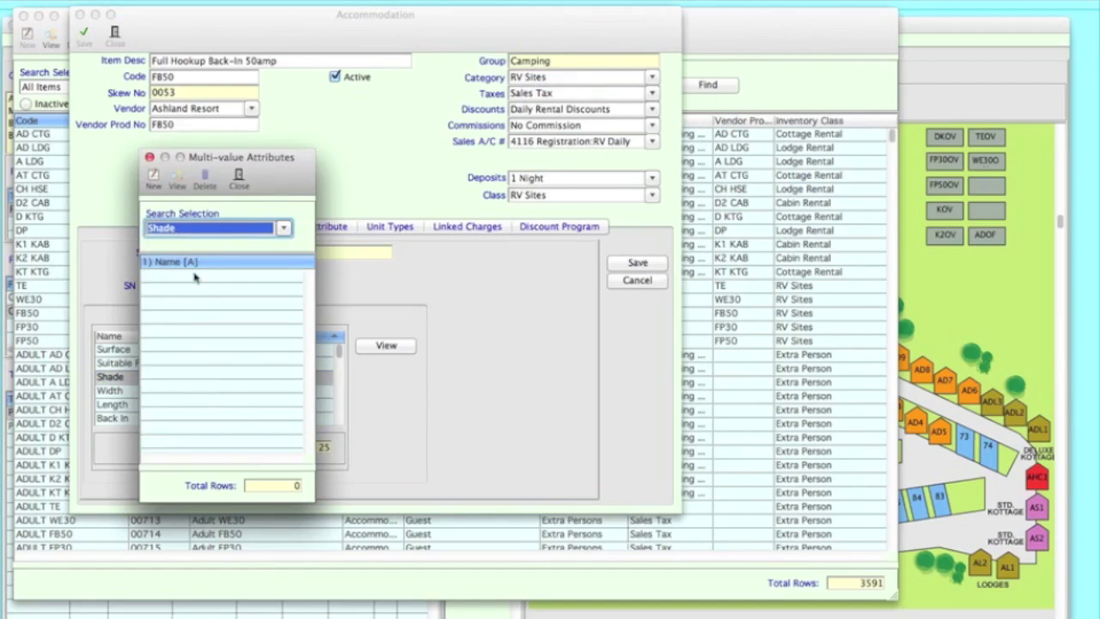
- Add None, Some and High as values for the Shade attribute, saving each one
{"action": "left_click", "coordinate": [152, 177]}
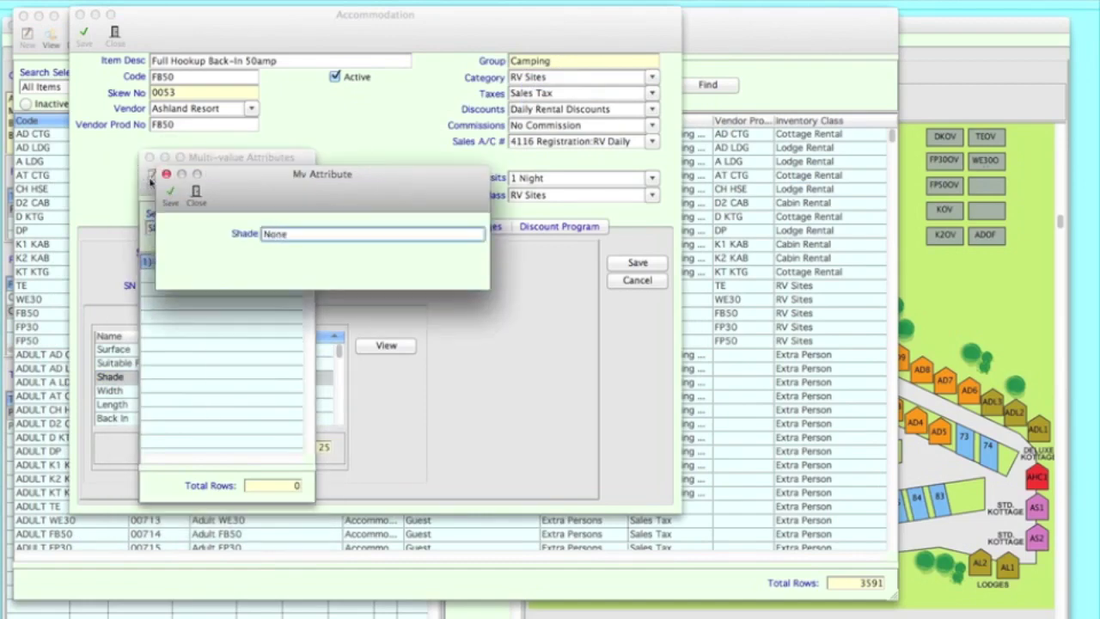
{"action": "left_click", "coordinate": [170, 194]}
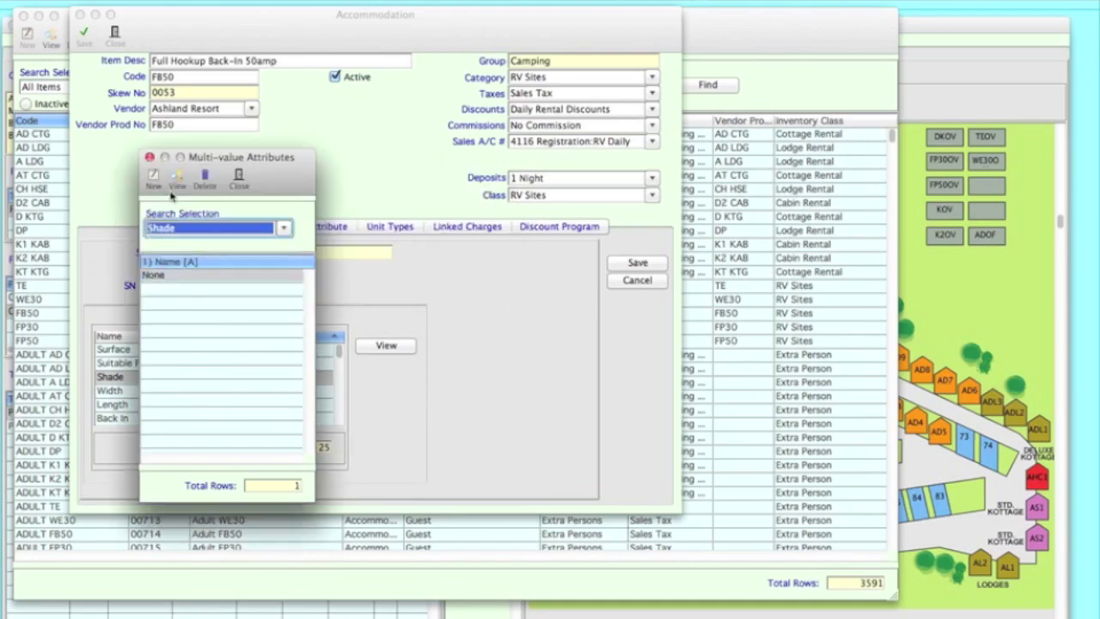
{"action": "left_click", "coordinate": [151, 177]}
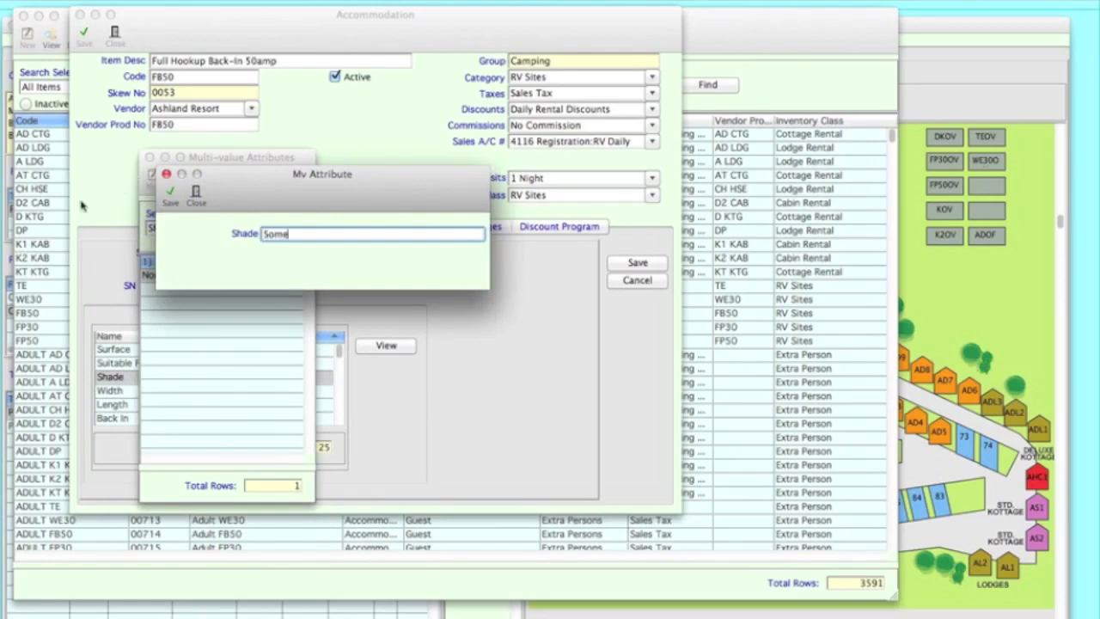
{"action": "left_click", "coordinate": [170, 196]}
{"action": "left_click", "coordinate": [152, 177]}
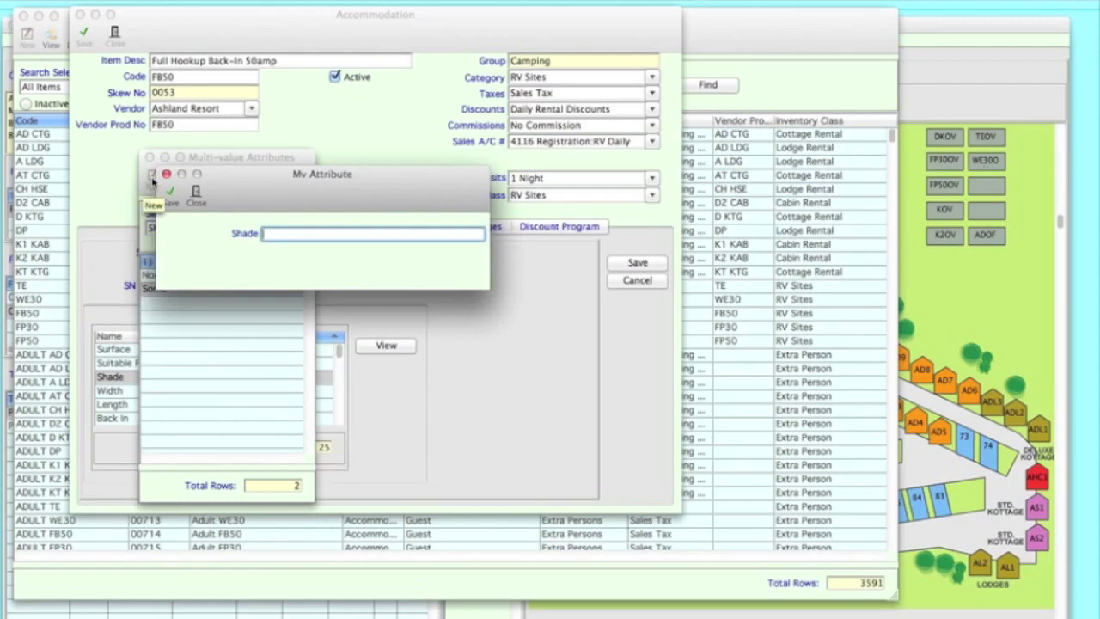
{"action": "type", "text": "High"}
{"action": "left_click", "coordinate": [170, 192]}
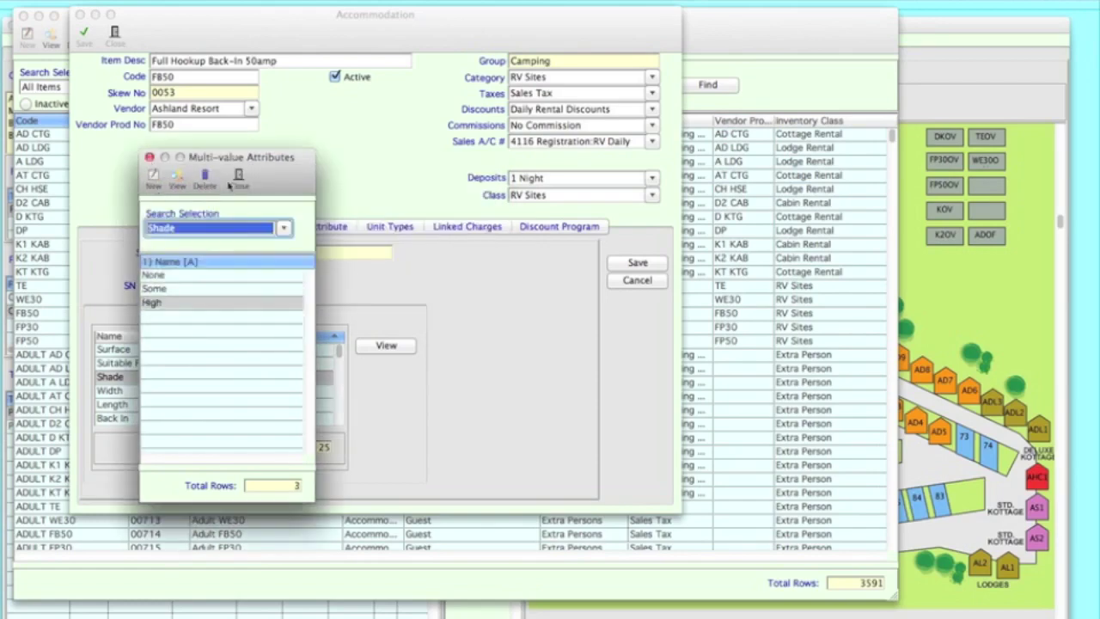
- Show the values defined for the Surface attribute and add Gravel as a saved value
{"action": "left_click", "coordinate": [273, 228]}
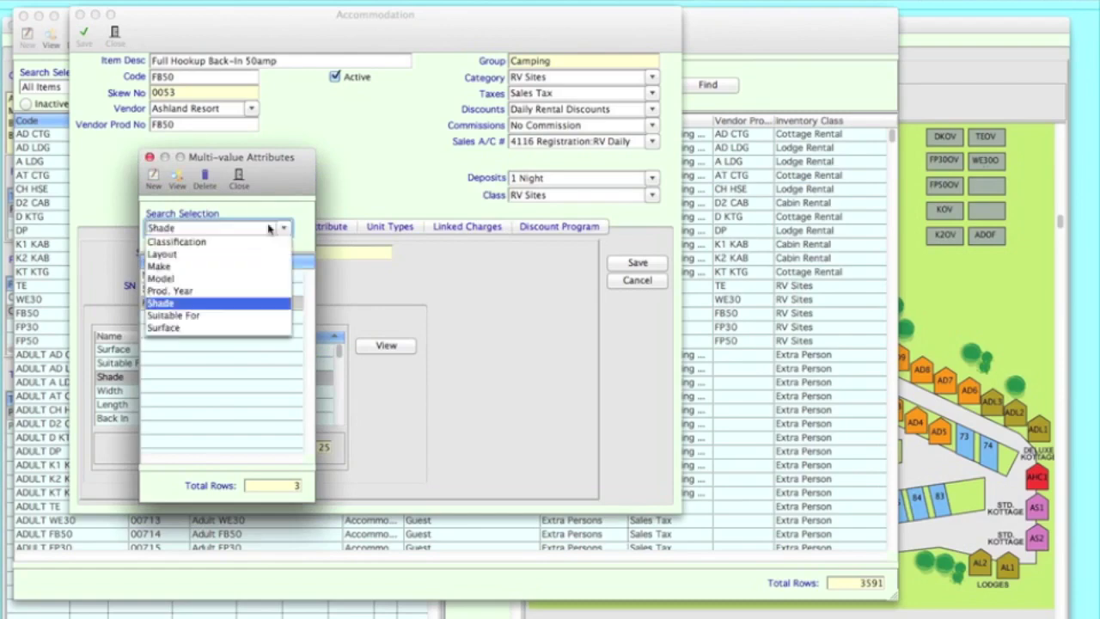
{"action": "left_click", "coordinate": [212, 314]}
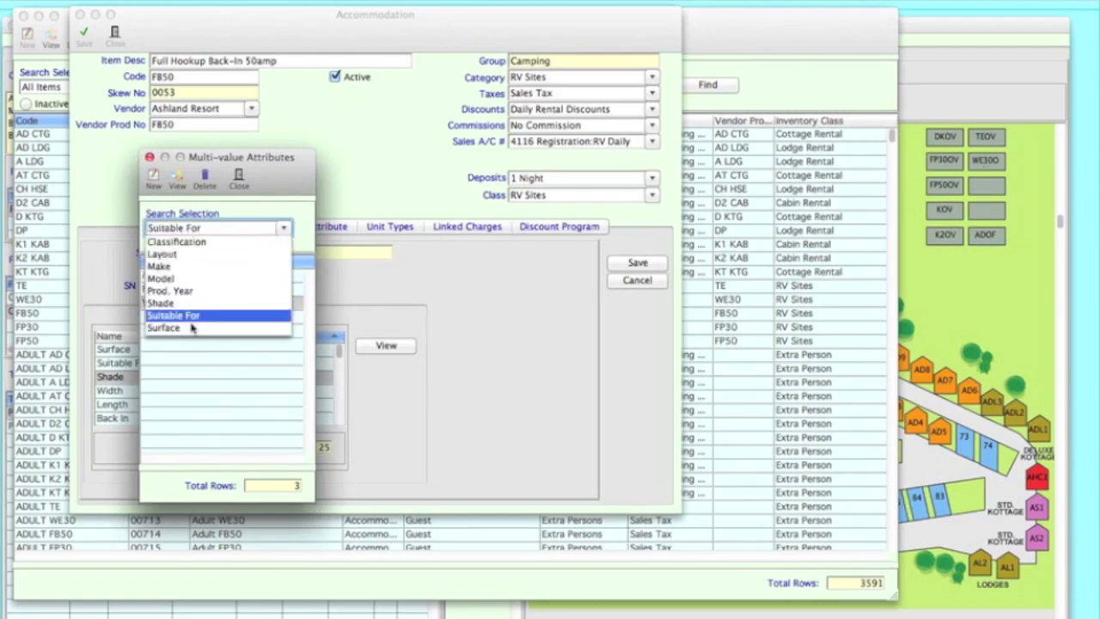
{"action": "left_click", "coordinate": [195, 328]}
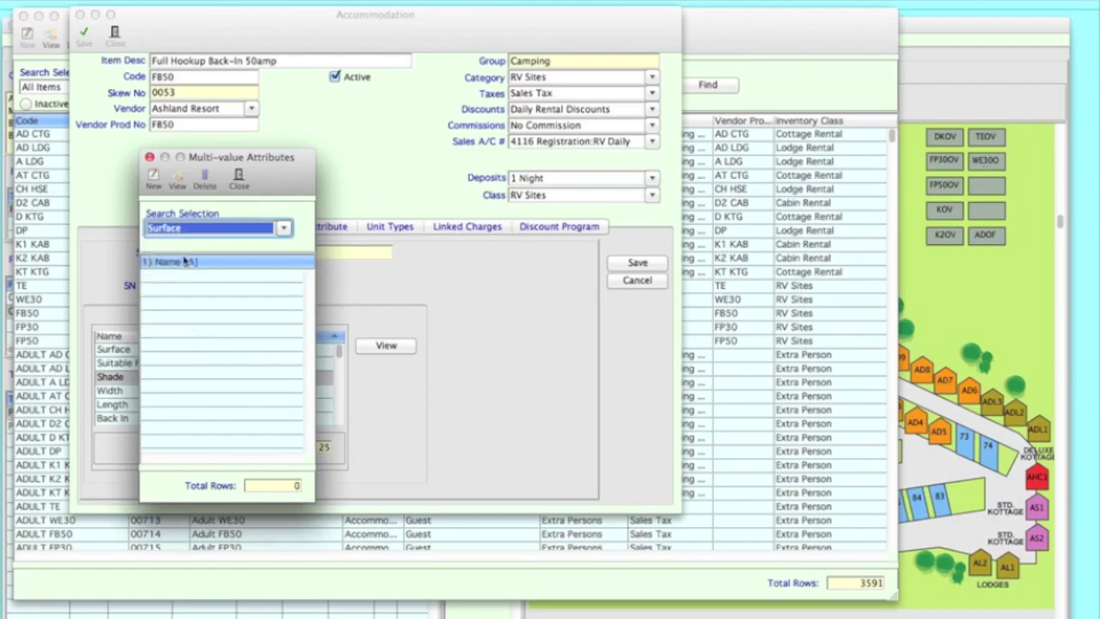
{"action": "left_click", "coordinate": [152, 181]}
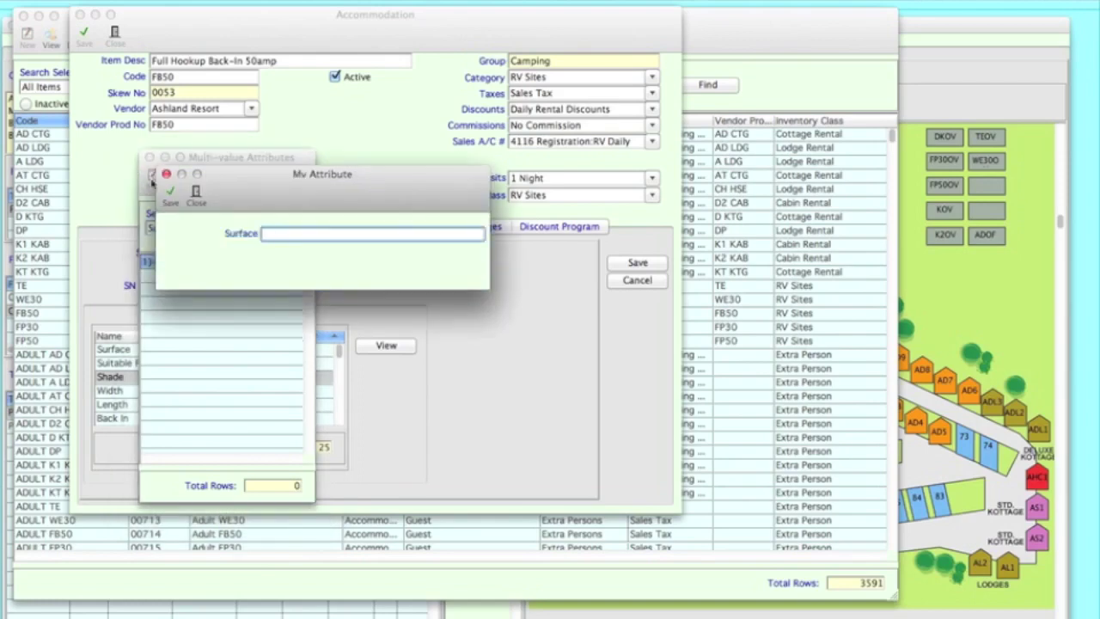
{"action": "type", "text": "Gravel"}
{"action": "left_click", "coordinate": [171, 195]}
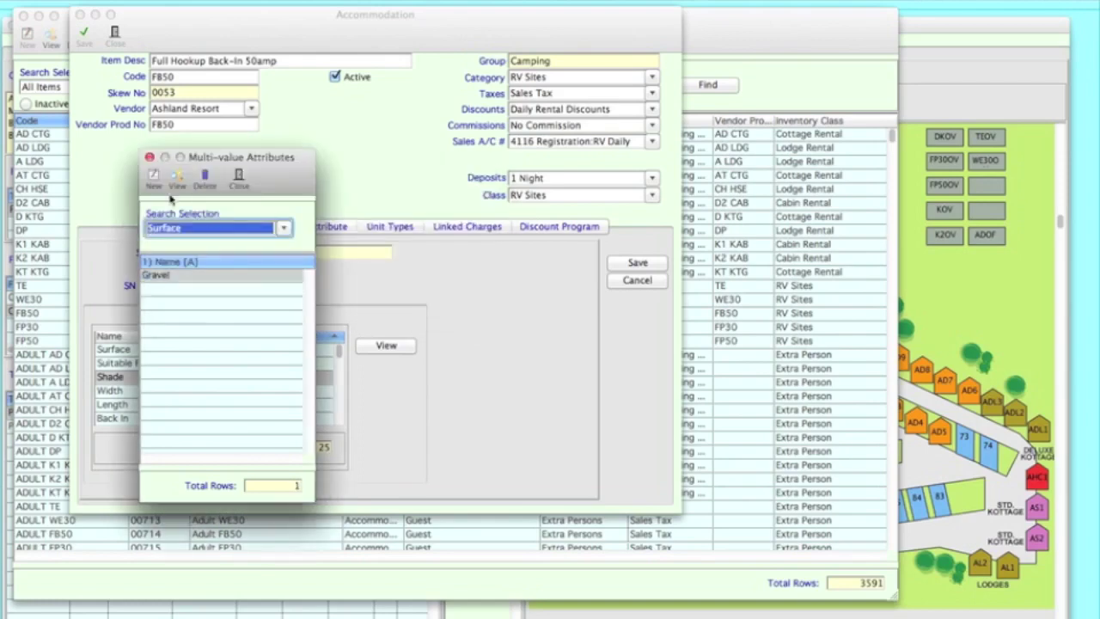
- Add Paved, Concrete and Grass as further Surface values, saving each one, and close the Multi-value Attributes setup
{"action": "left_click", "coordinate": [153, 179]}
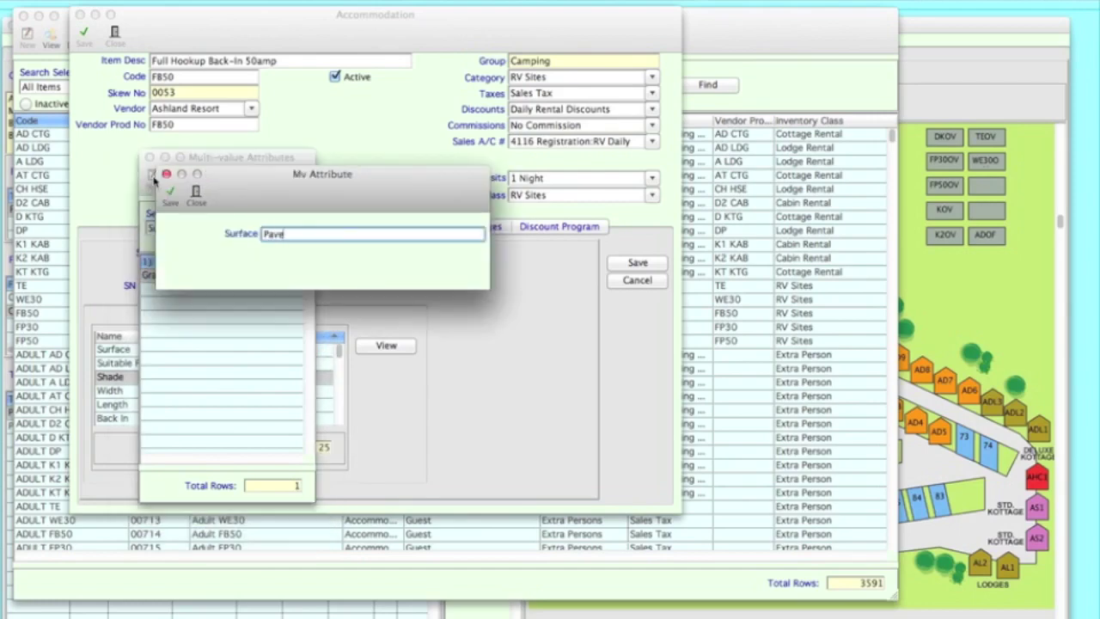
{"action": "left_click", "coordinate": [171, 196]}
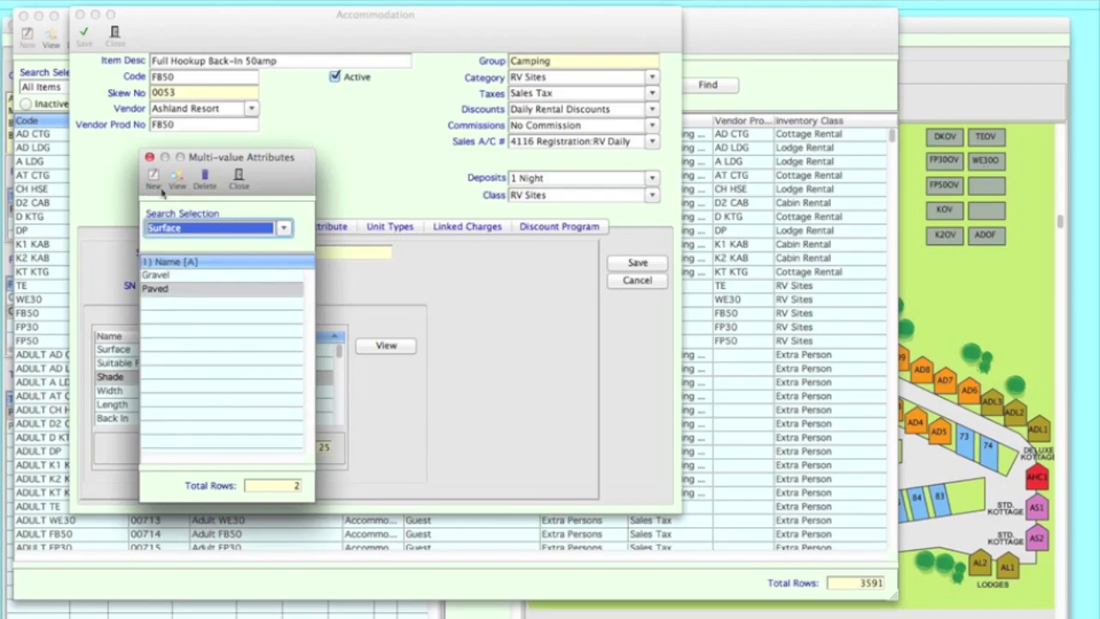
{"action": "left_click", "coordinate": [154, 178]}
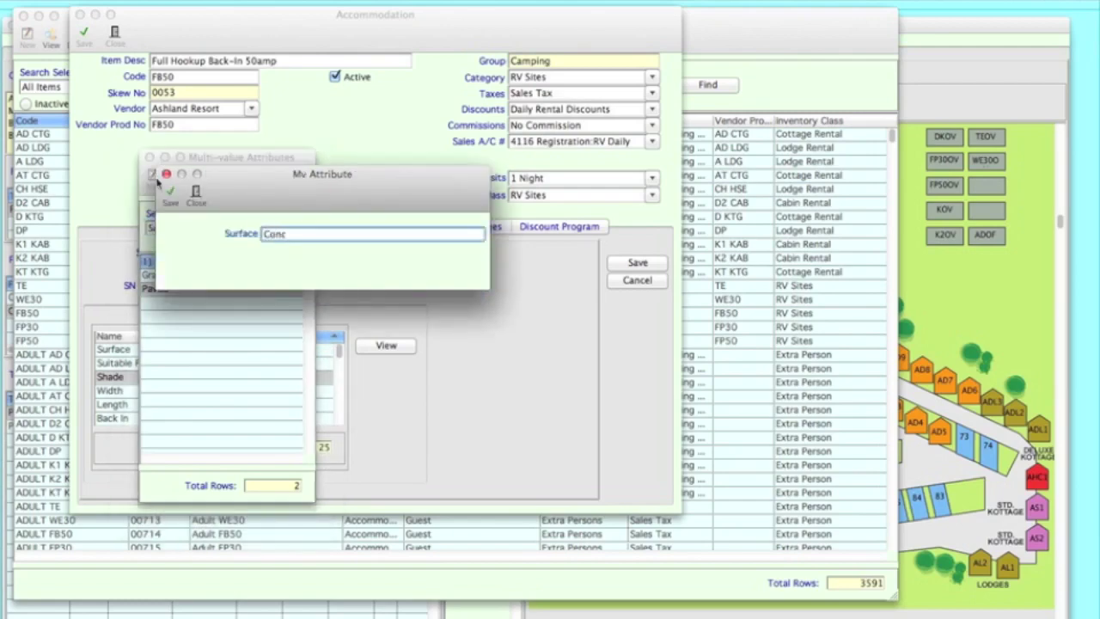
{"action": "left_click", "coordinate": [171, 196]}
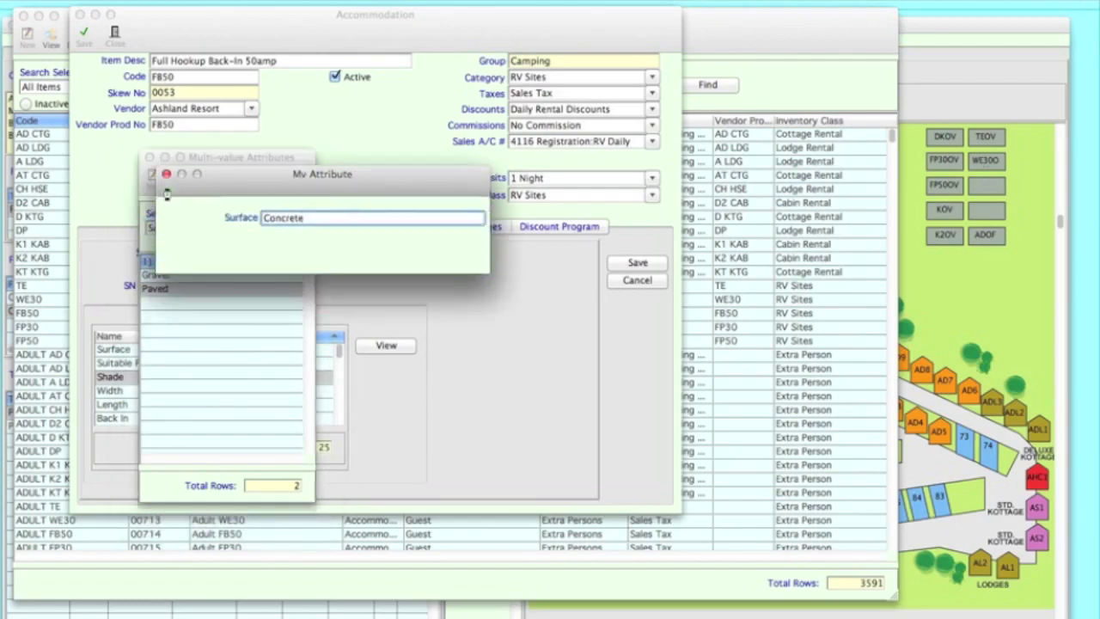
{"action": "left_click", "coordinate": [152, 180]}
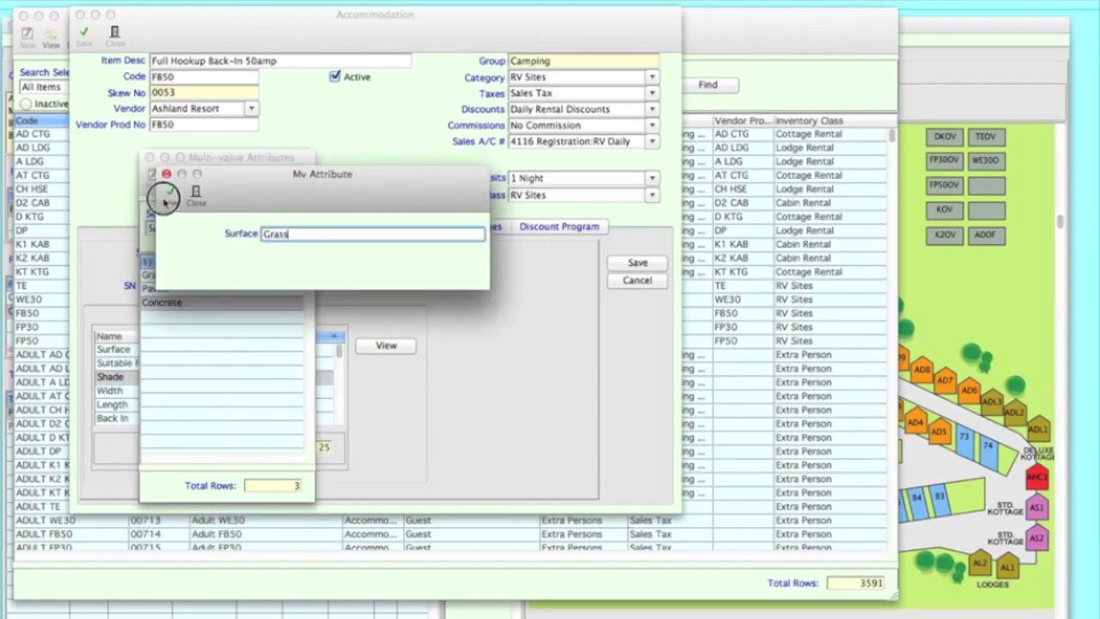
{"action": "left_click", "coordinate": [170, 194]}
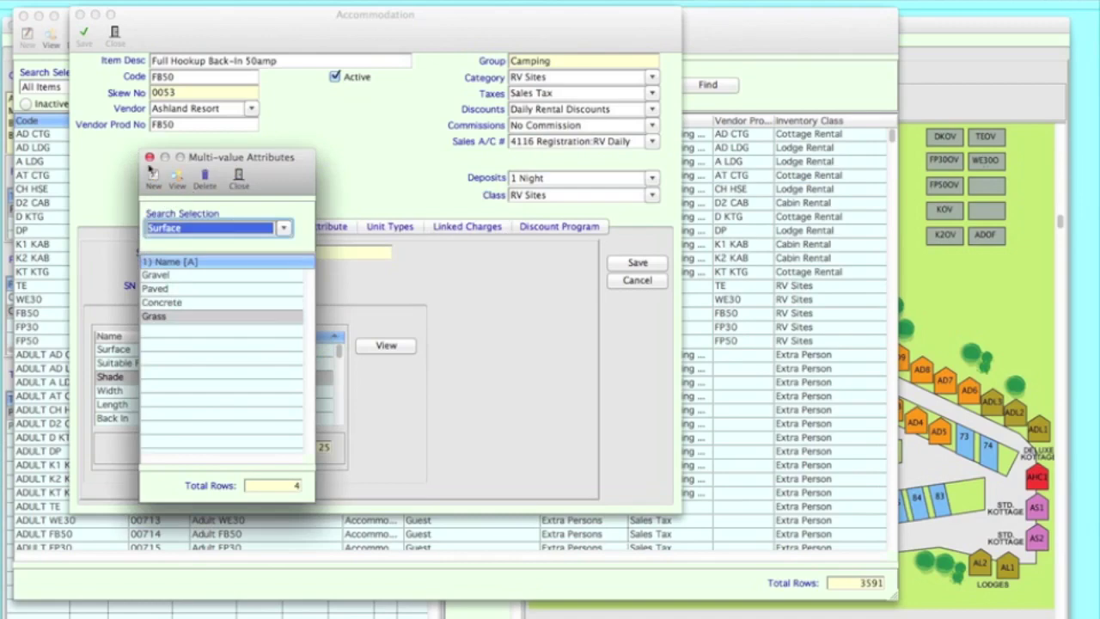
{"action": "left_click", "coordinate": [149, 158]}
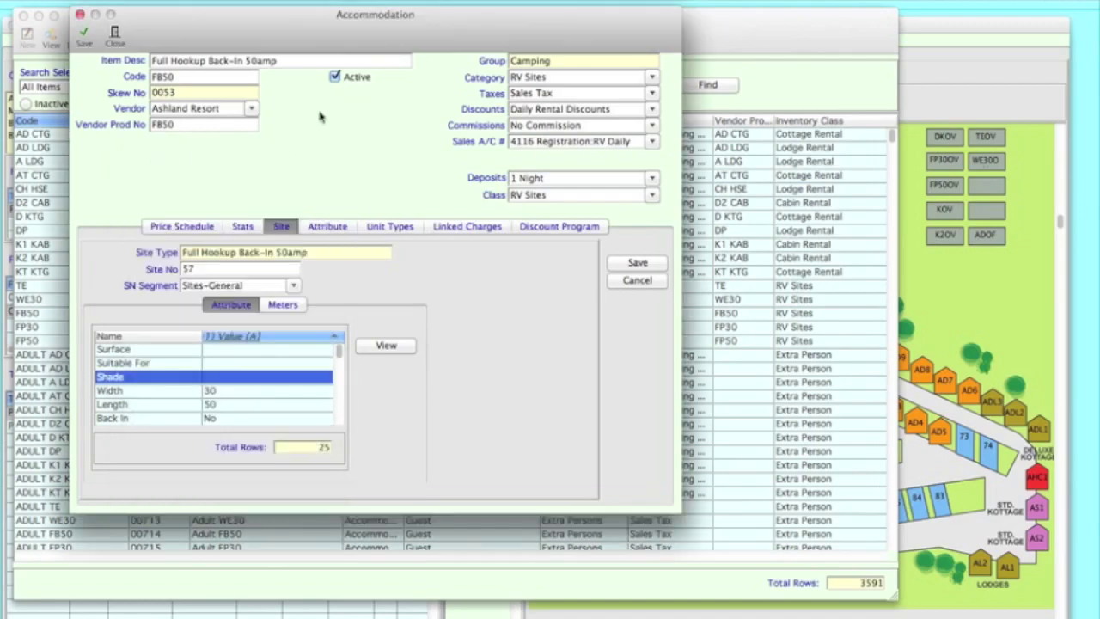
- Close the accommodation item, reopen FB50 from the inventory list and open the details of site 57
{"action": "left_click", "coordinate": [80, 14]}
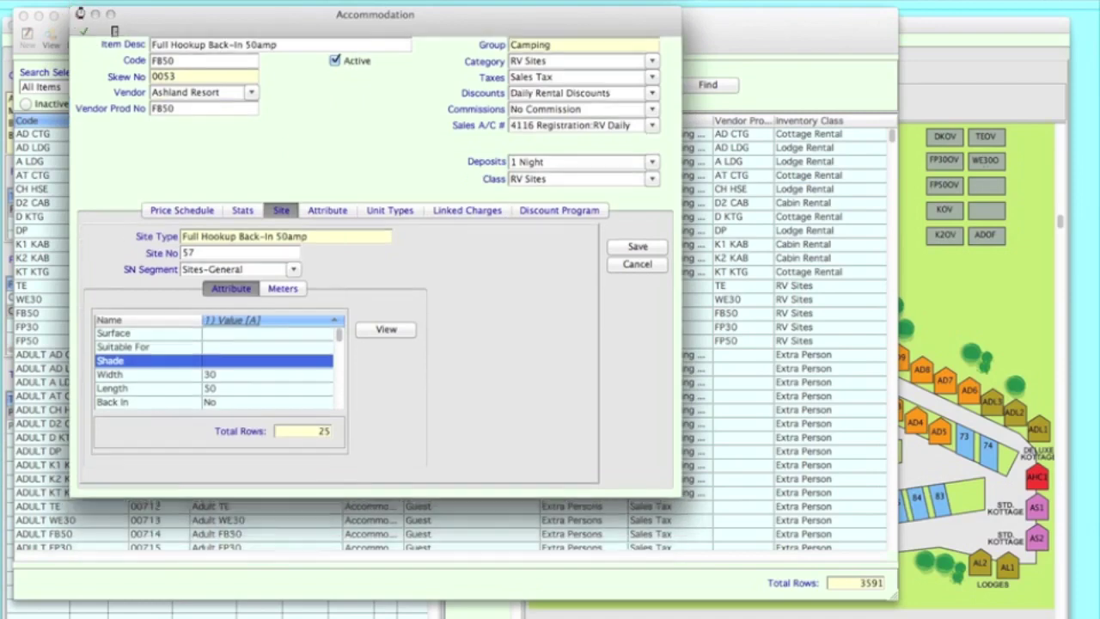
{"action": "left_click", "coordinate": [67, 314]}
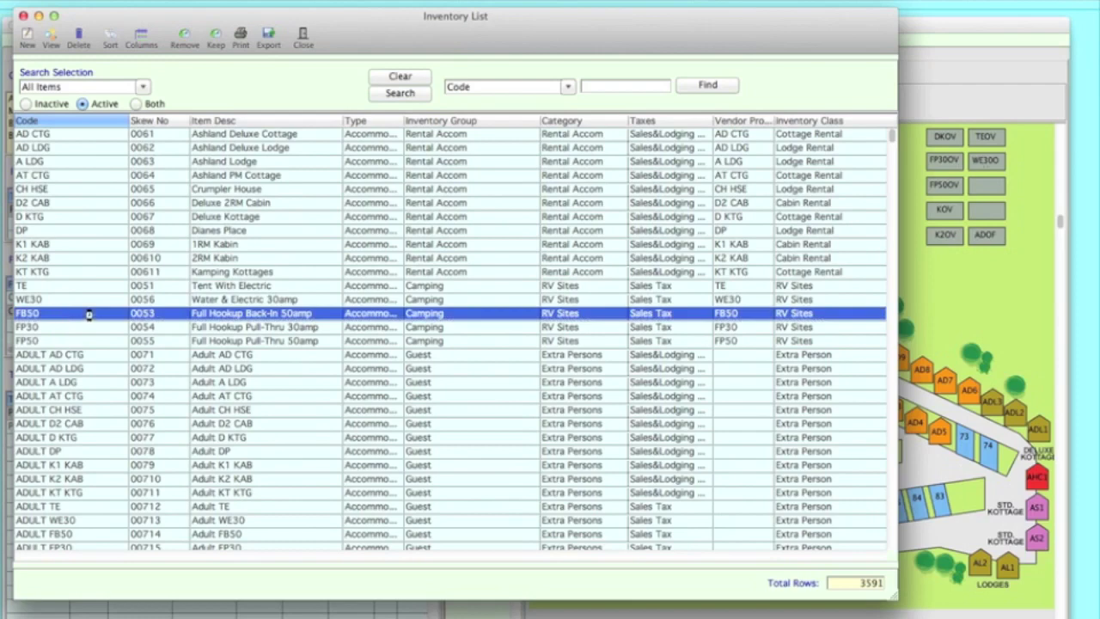
{"action": "double_click", "coordinate": [89, 315]}
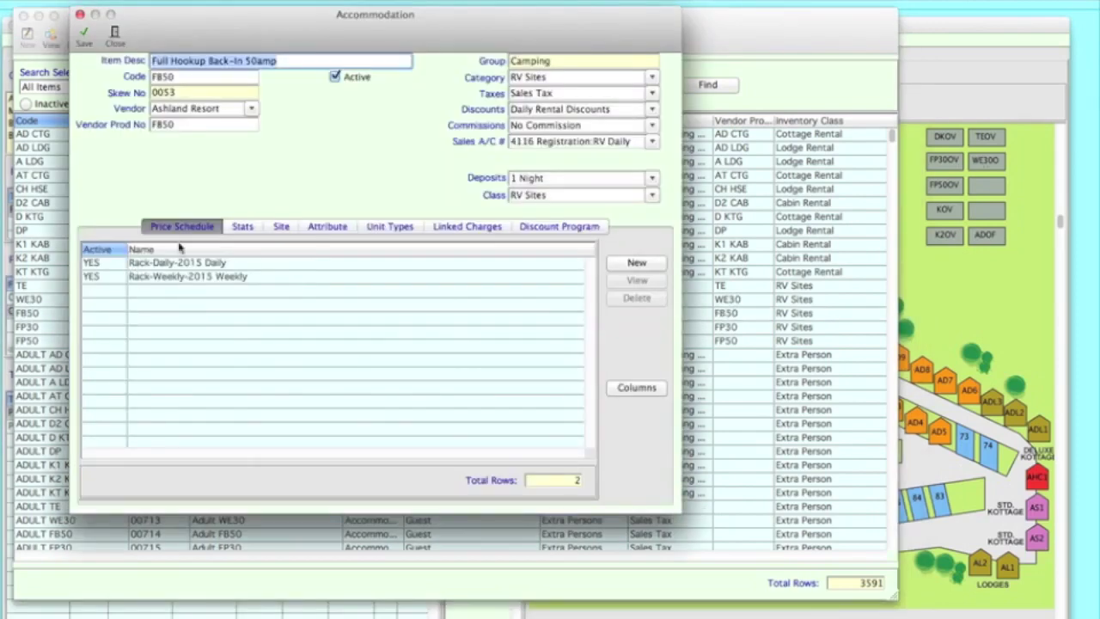
{"action": "left_click", "coordinate": [280, 228]}
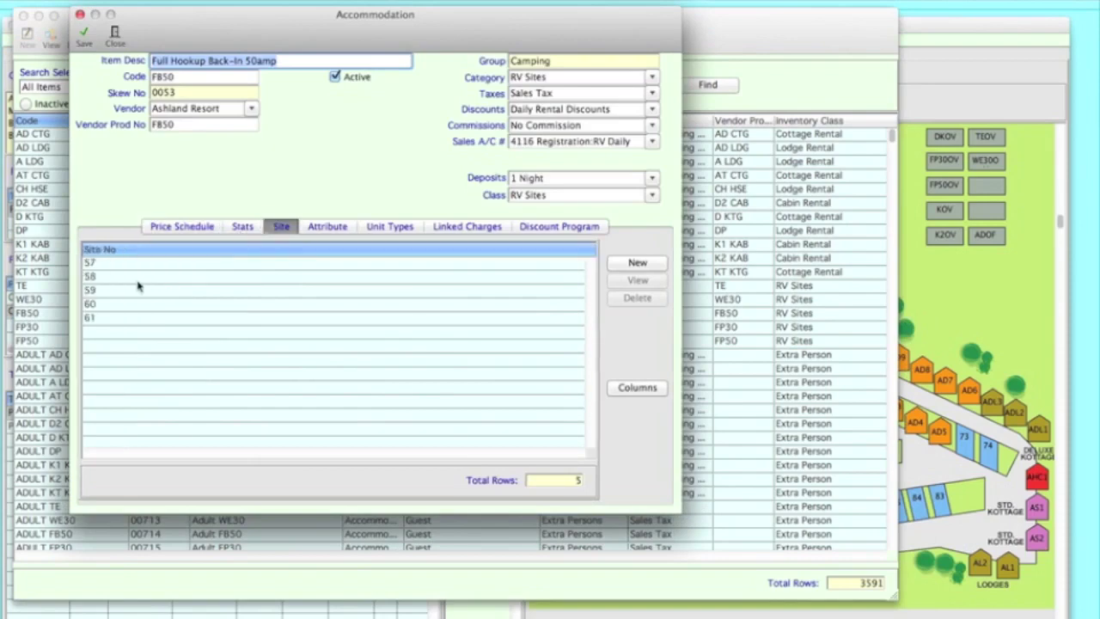
{"action": "double_click", "coordinate": [130, 268]}
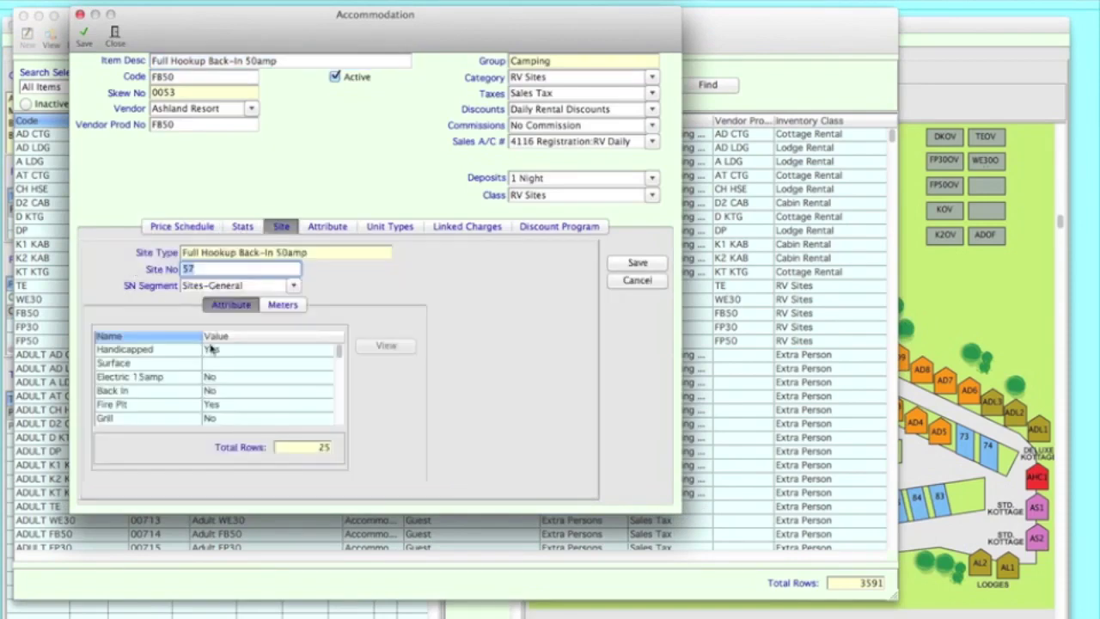
- Set site 57's Surface attribute to Grass and save the attribute
{"action": "left_click", "coordinate": [220, 364]}
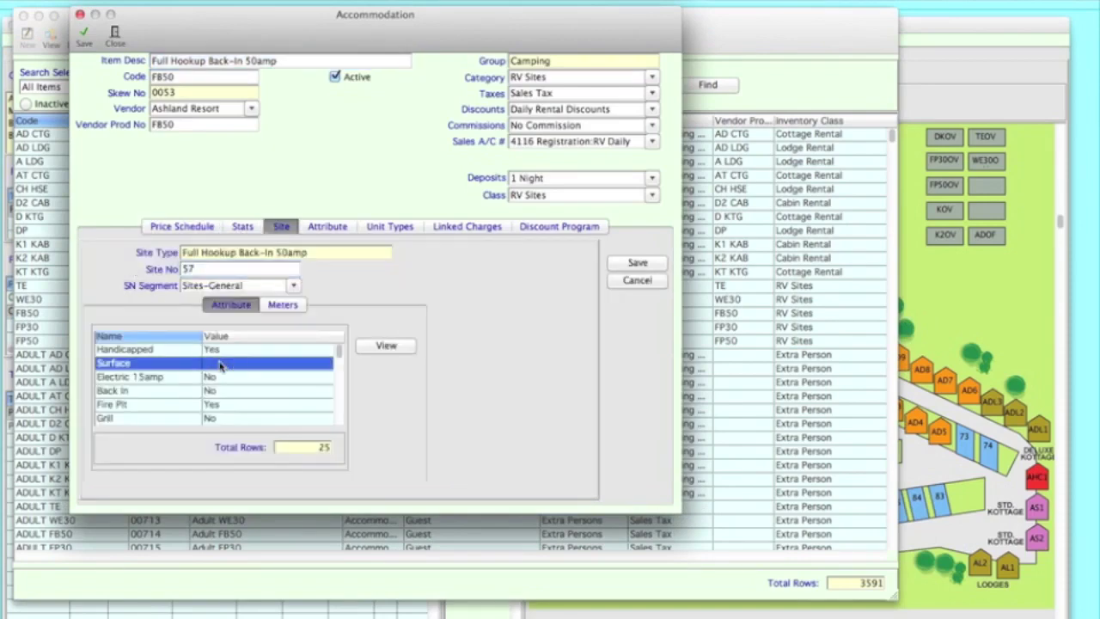
{"action": "double_click", "coordinate": [309, 368]}
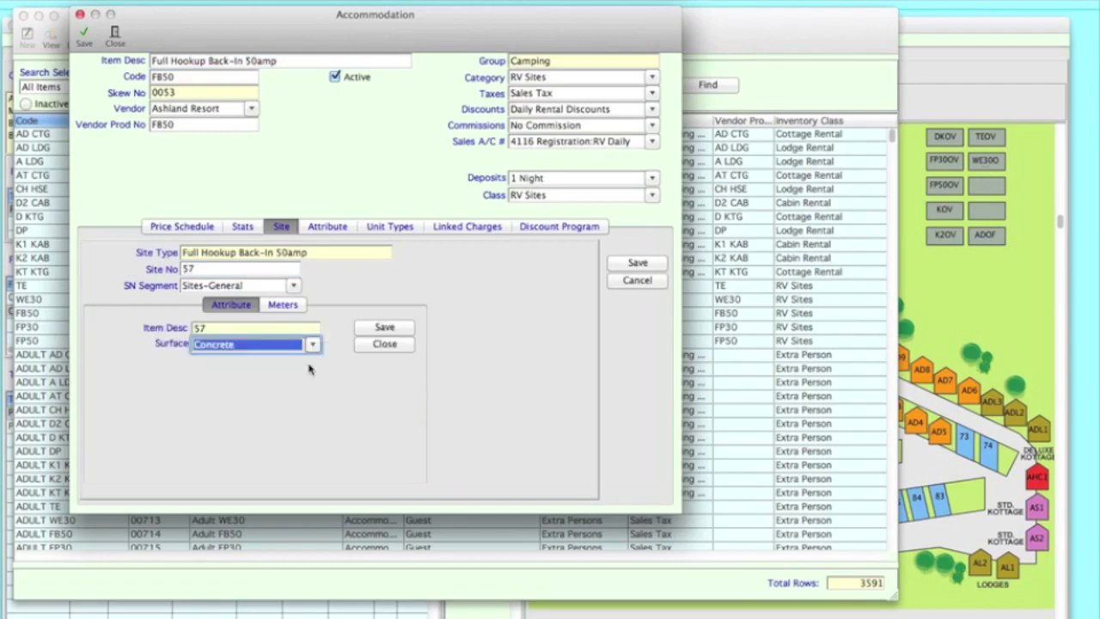
{"action": "left_click", "coordinate": [314, 345]}
{"action": "left_click", "coordinate": [259, 371]}
{"action": "left_click", "coordinate": [367, 326]}
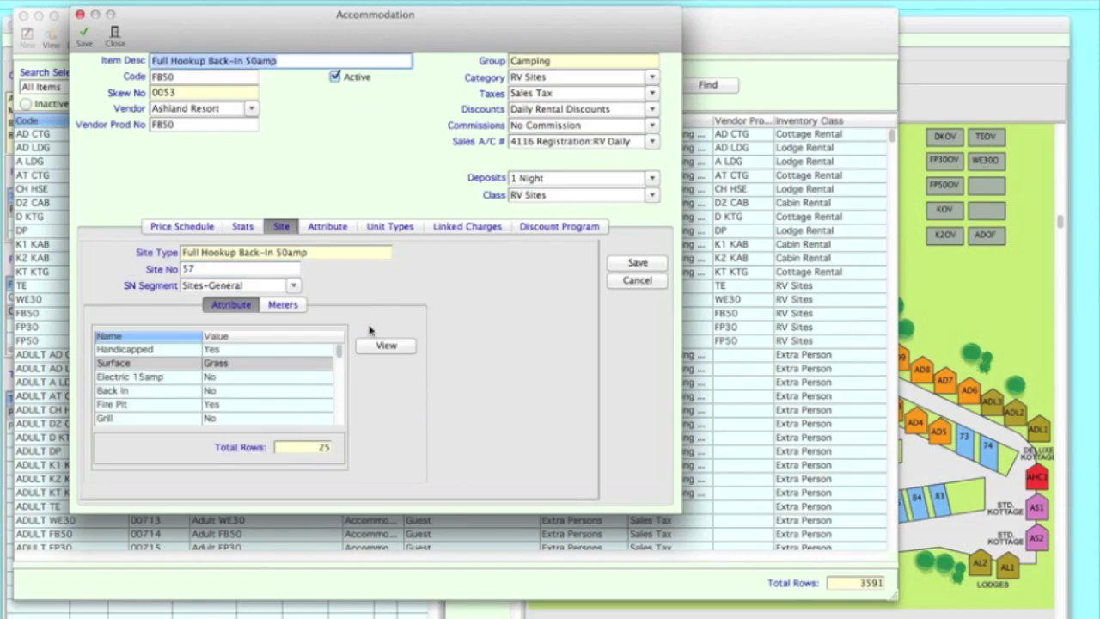